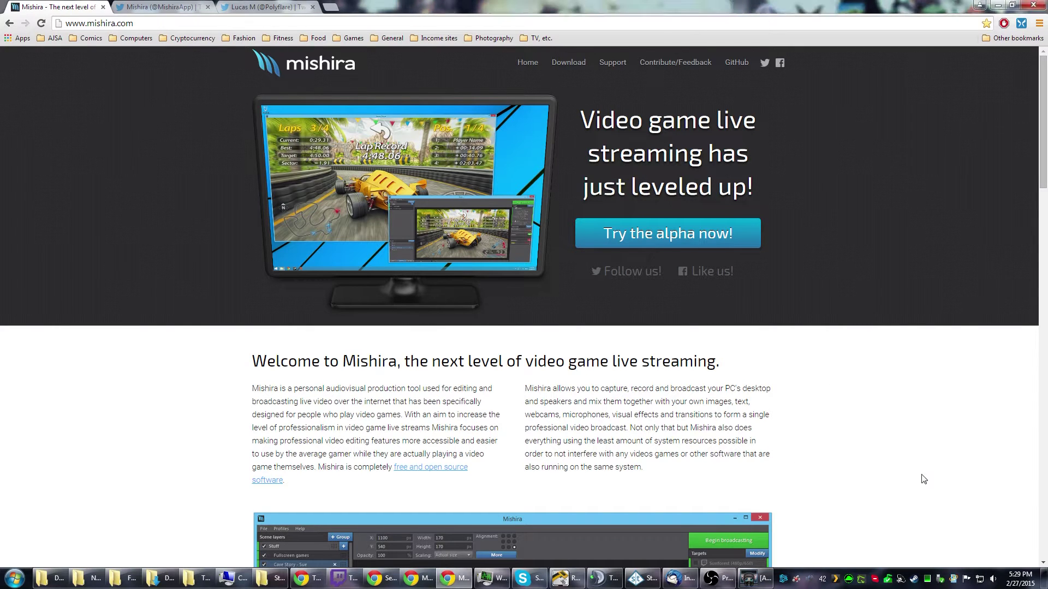
Examine the Mishira home page's introduction, application screenshot and feature overview through to the end of the page
scroll(899, 415, down, 4)
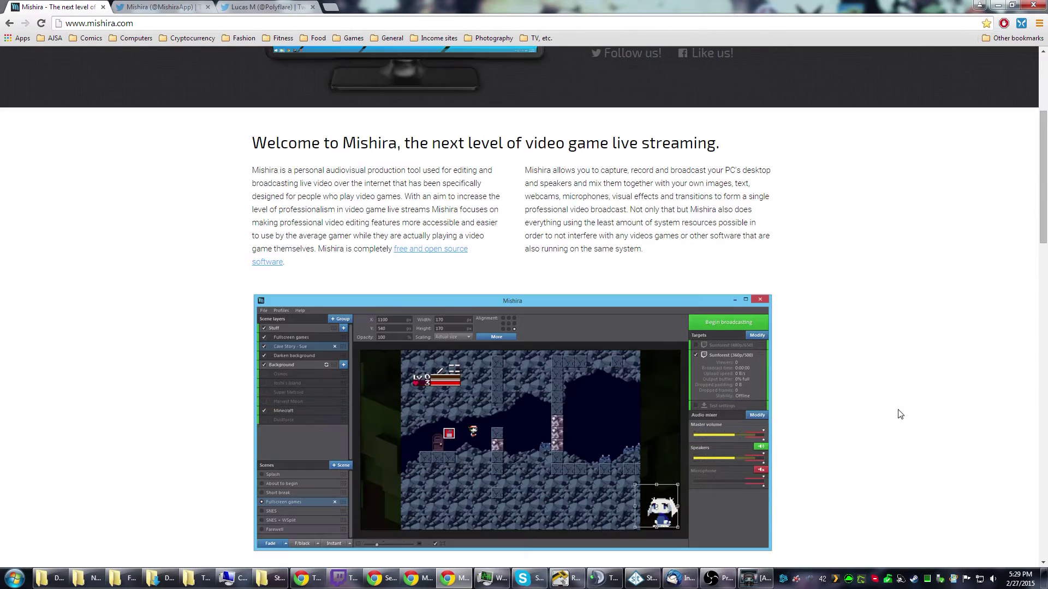
scroll(903, 408, down, 4)
scroll(904, 408, down, 1)
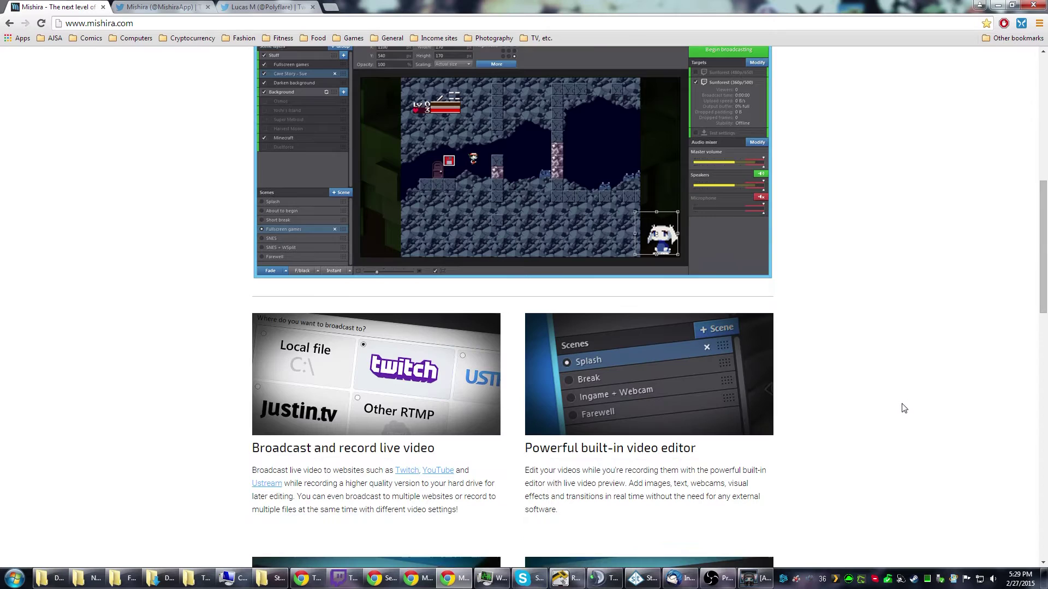
scroll(905, 406, down, 4)
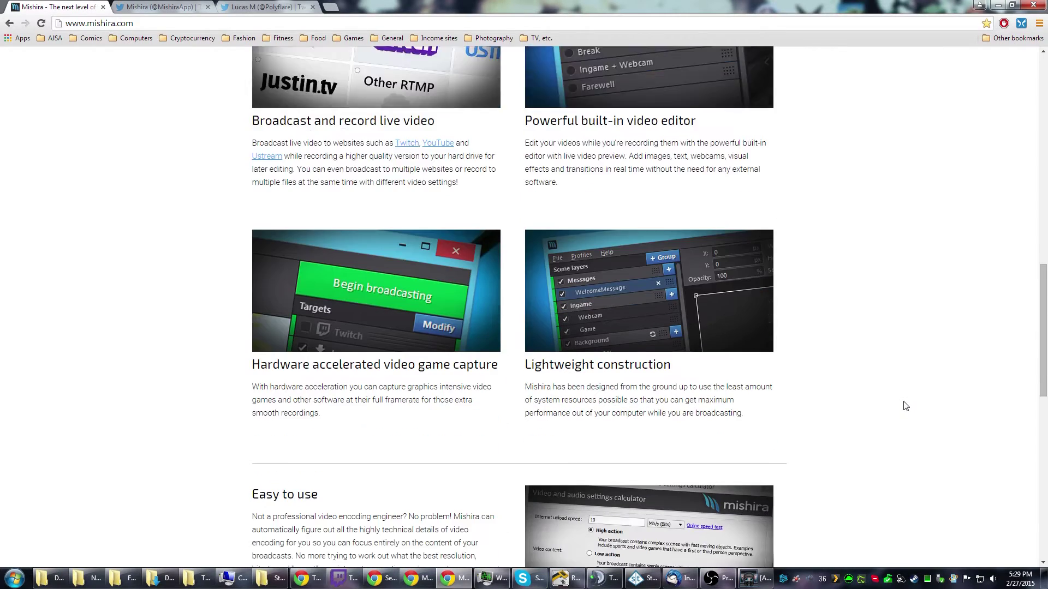
scroll(905, 406, down, 4)
scroll(905, 405, down, 1)
scroll(905, 406, down, 8)
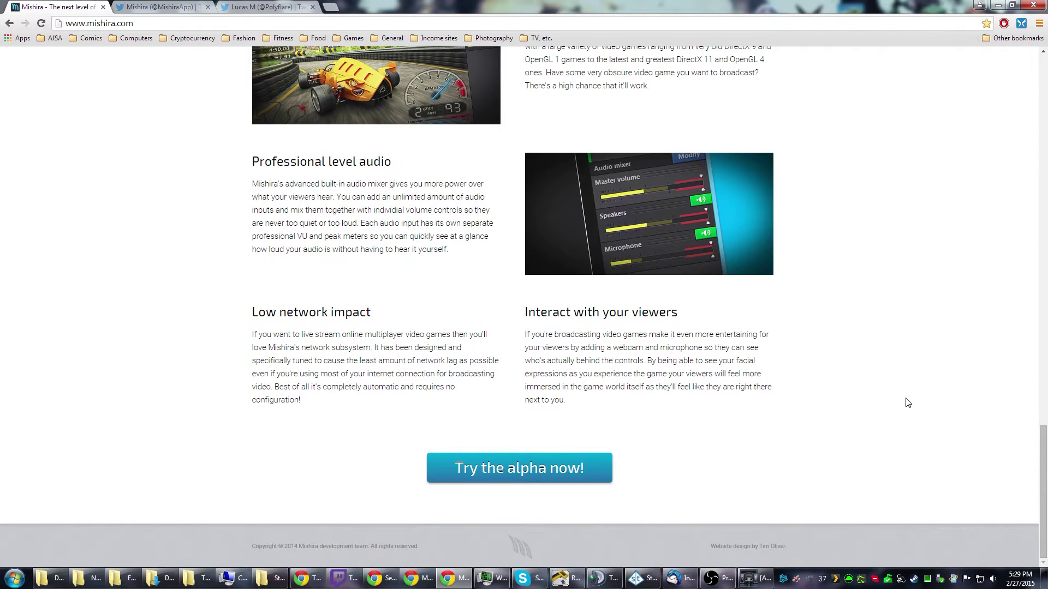
scroll(907, 402, up, 17)
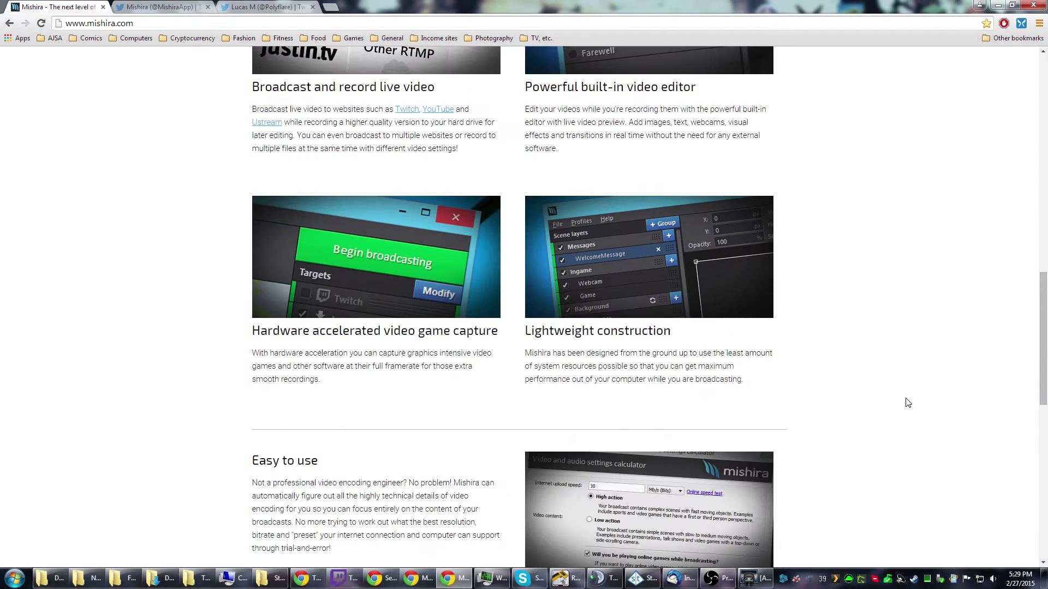
scroll(908, 402, up, 4)
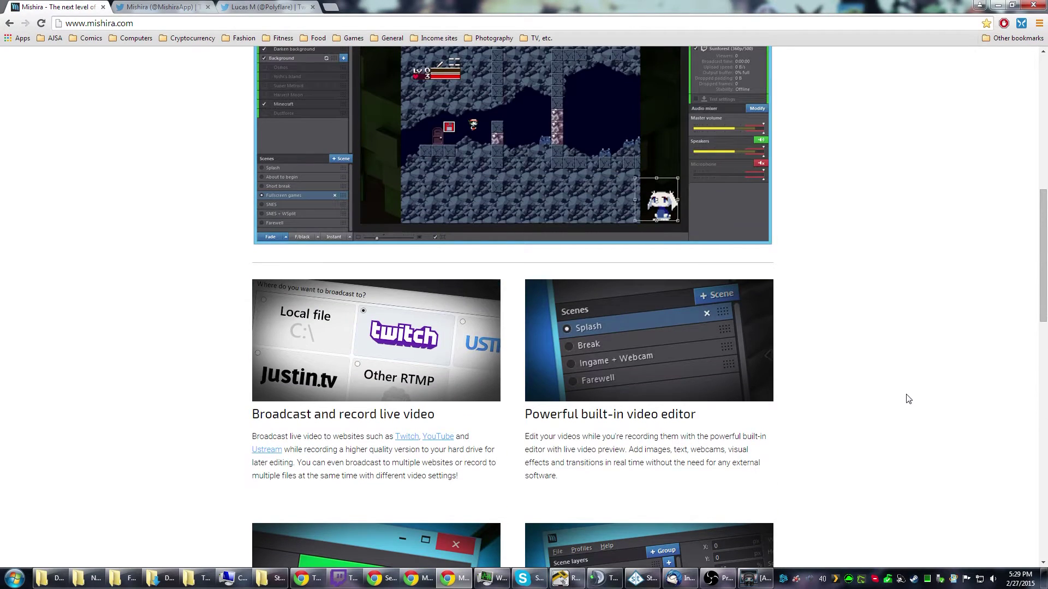
scroll(907, 399, up, 9)
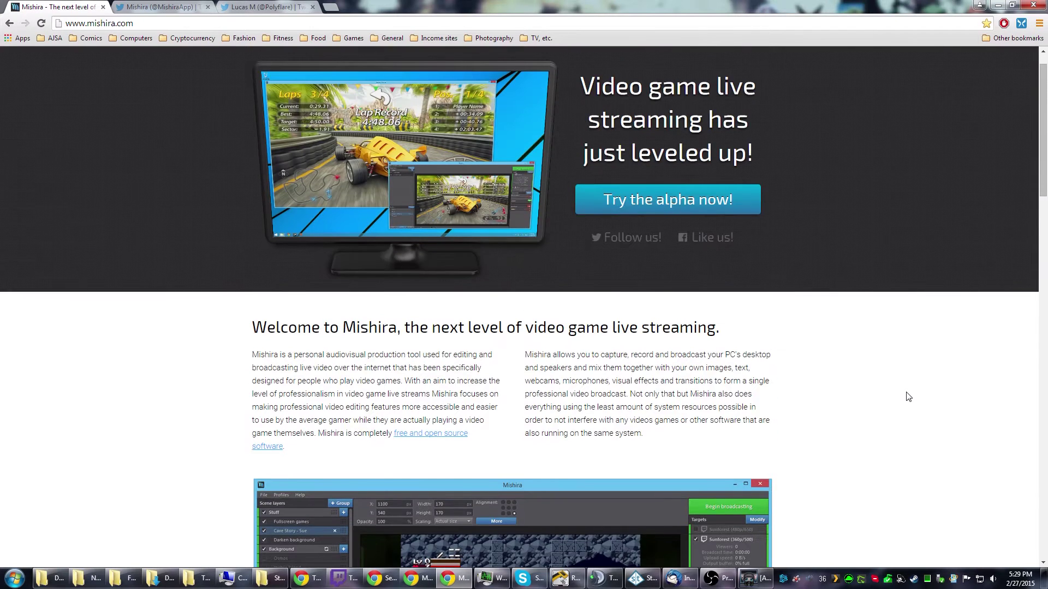
scroll(907, 397, up, 1)
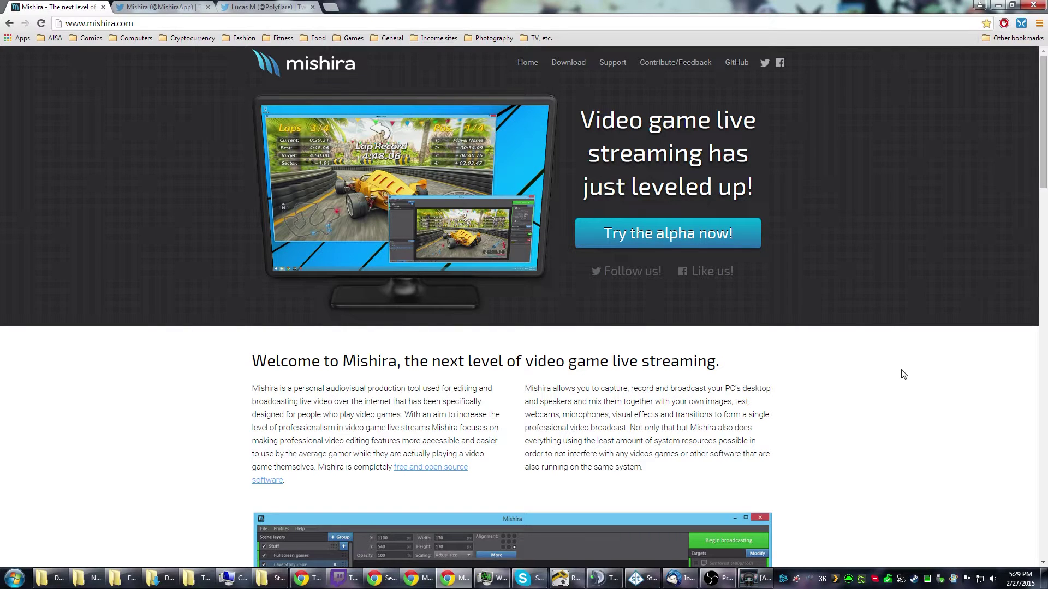
Open Mishira's GitHub page in a new tab, highlight the mishira repository's update date and open that repository
middle_click(736, 63)
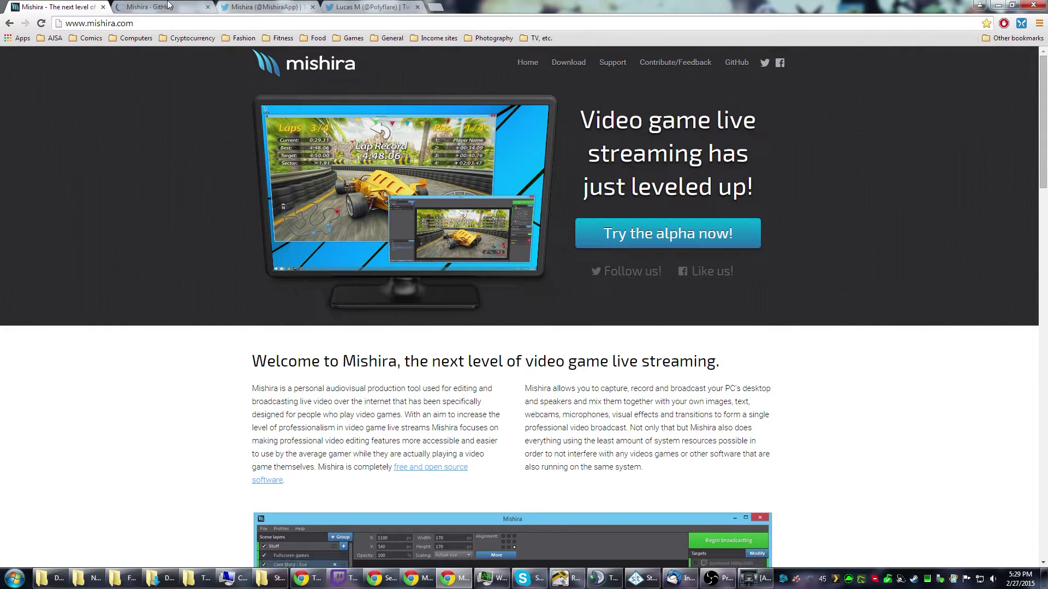
click(147, 5)
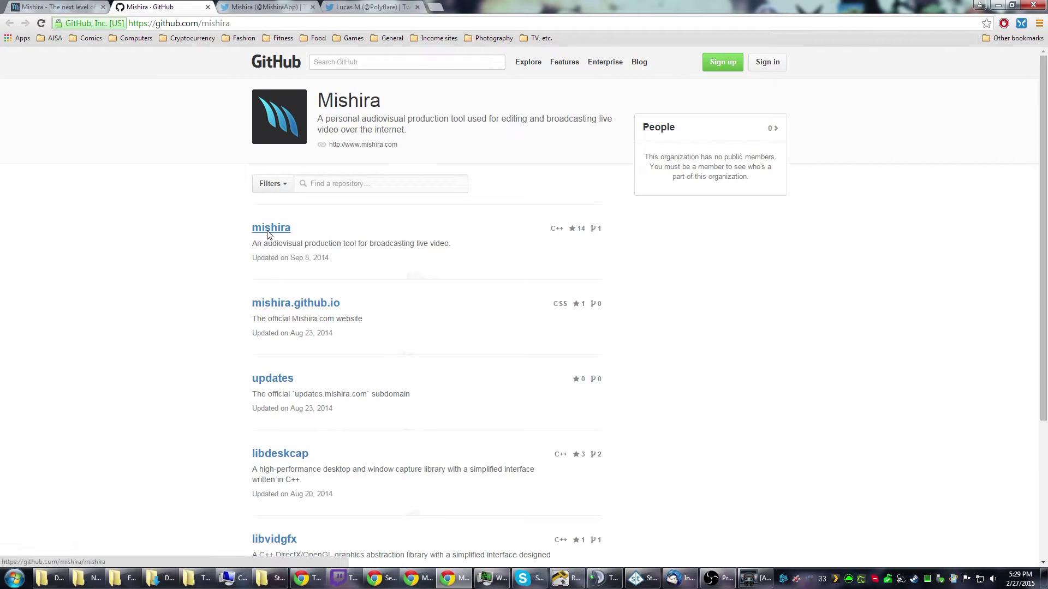
drag(295, 258, 340, 259)
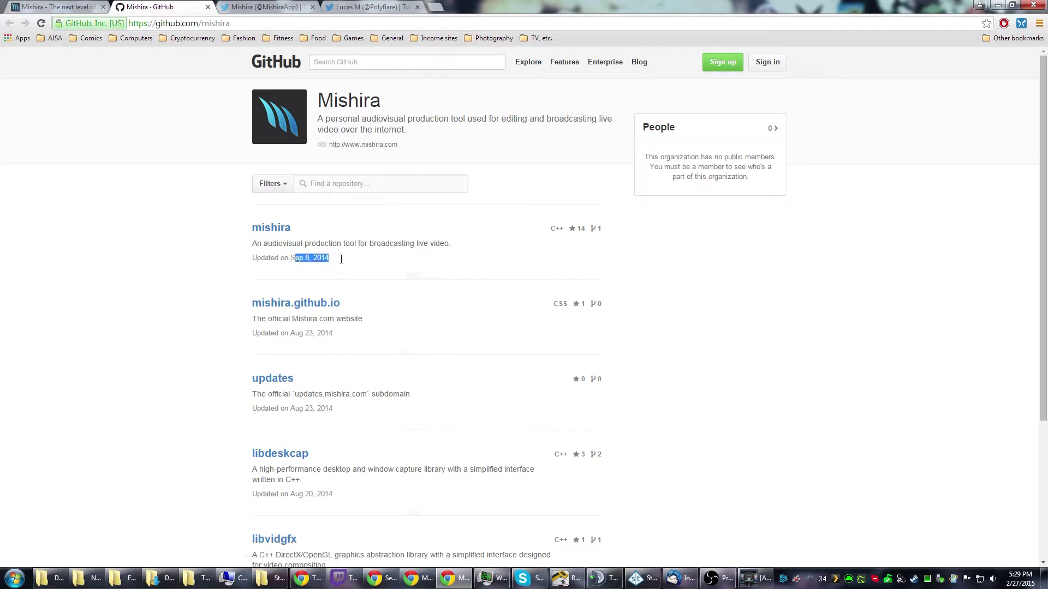
click(339, 259)
click(270, 228)
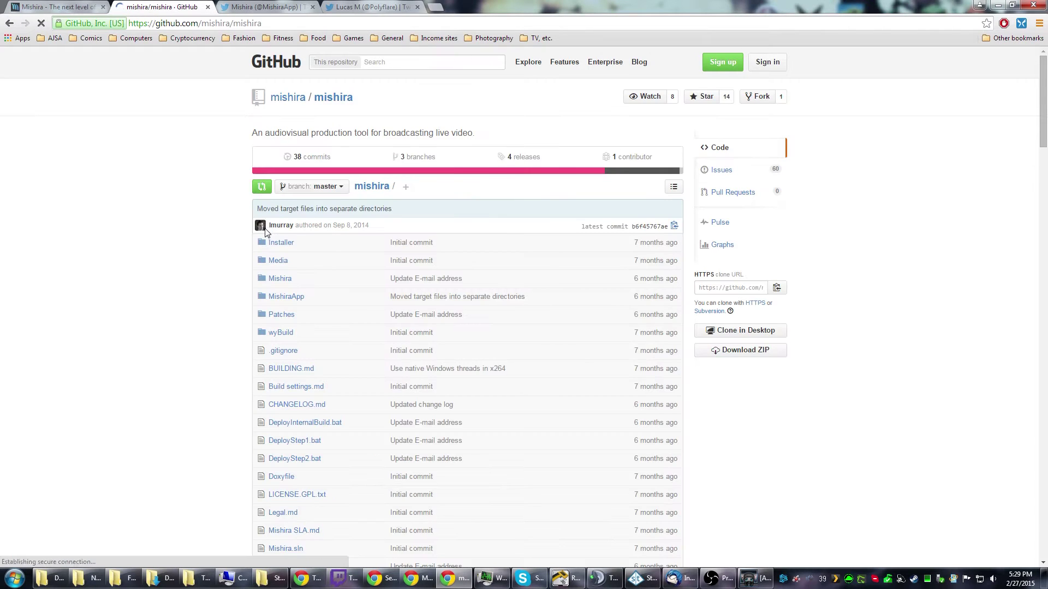
Examine the mishira repository's file list and README, including the dependency map, Mishira vs OBS and Contributing sections
scroll(195, 271, down, 5)
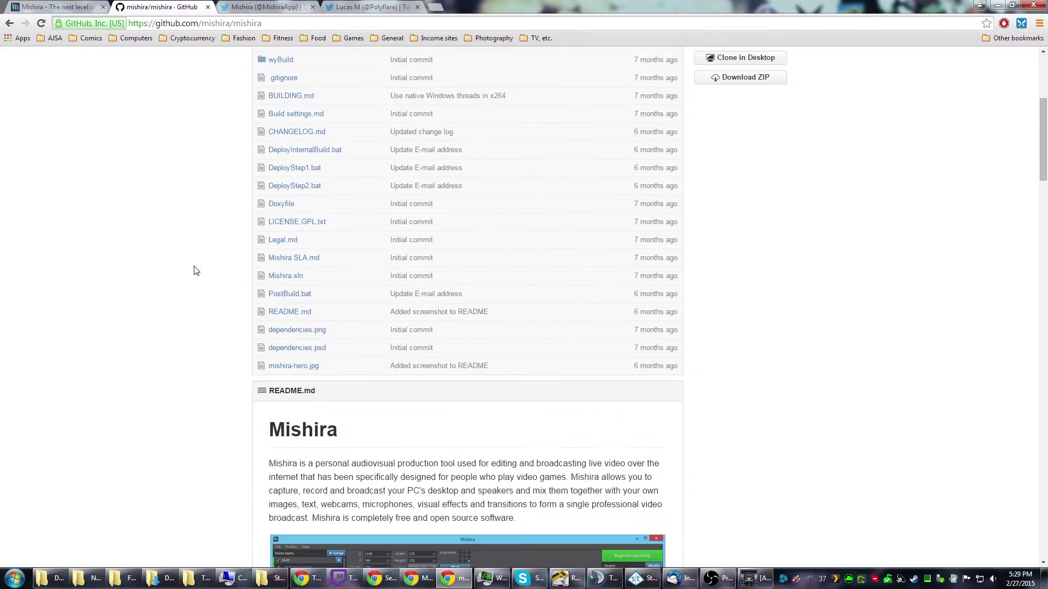
scroll(199, 265, down, 7)
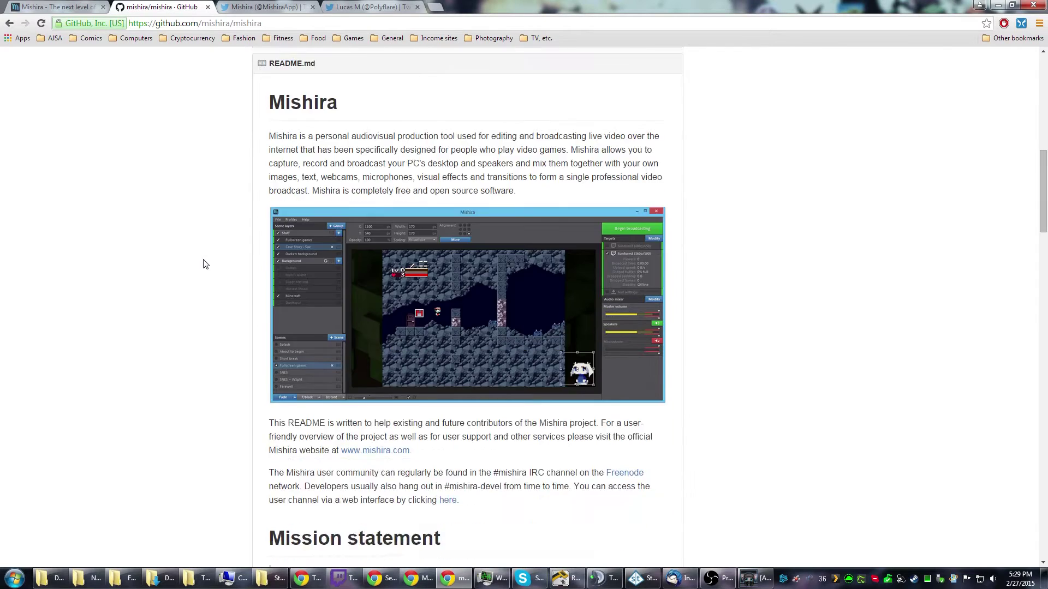
scroll(203, 263, up, 11)
scroll(207, 262, up, 1)
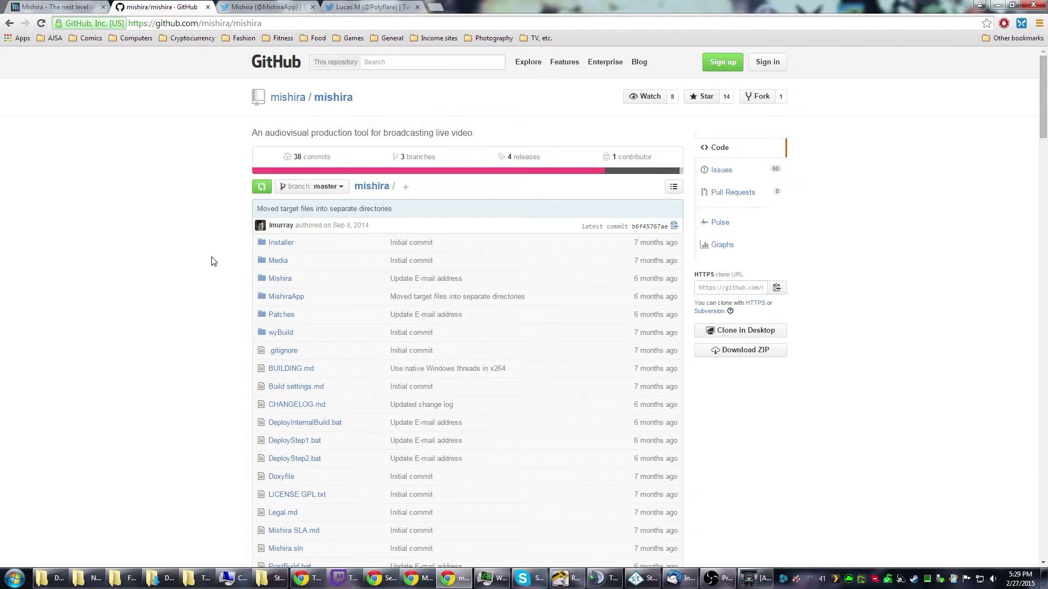
scroll(235, 286, down, 1)
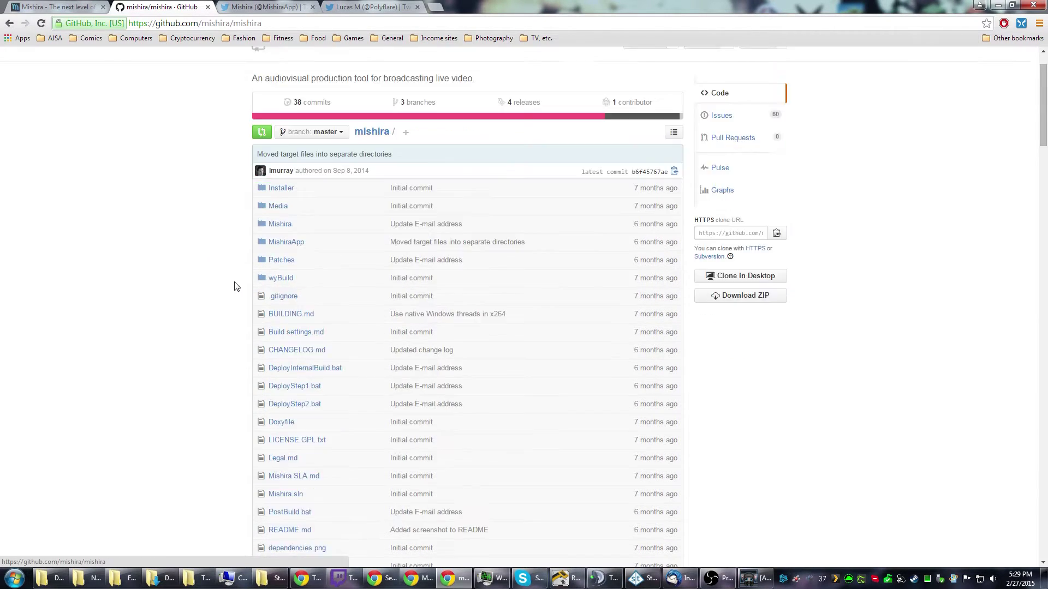
scroll(236, 286, down, 15)
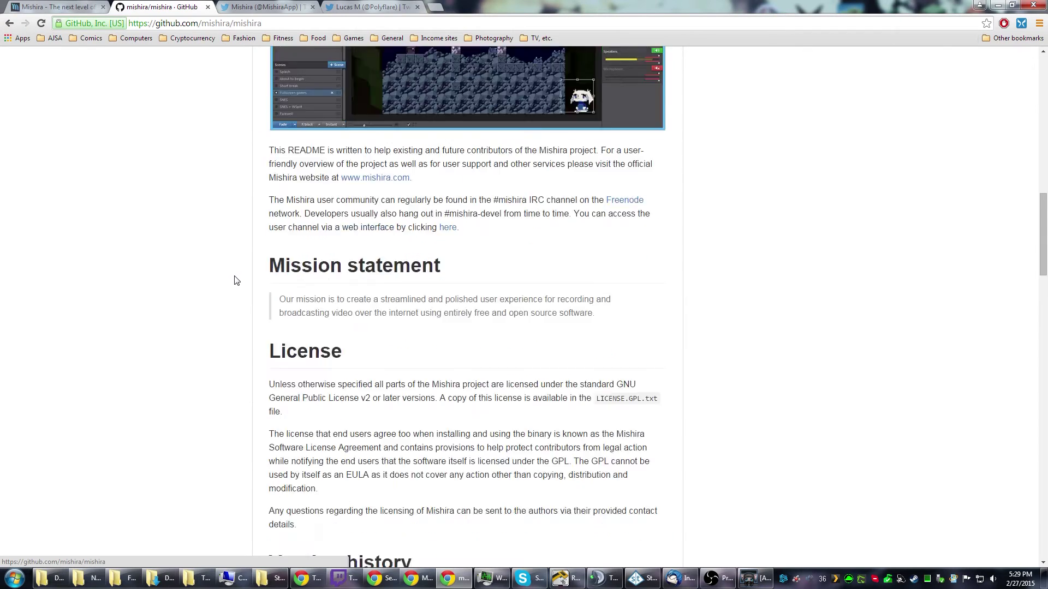
scroll(236, 280, down, 9)
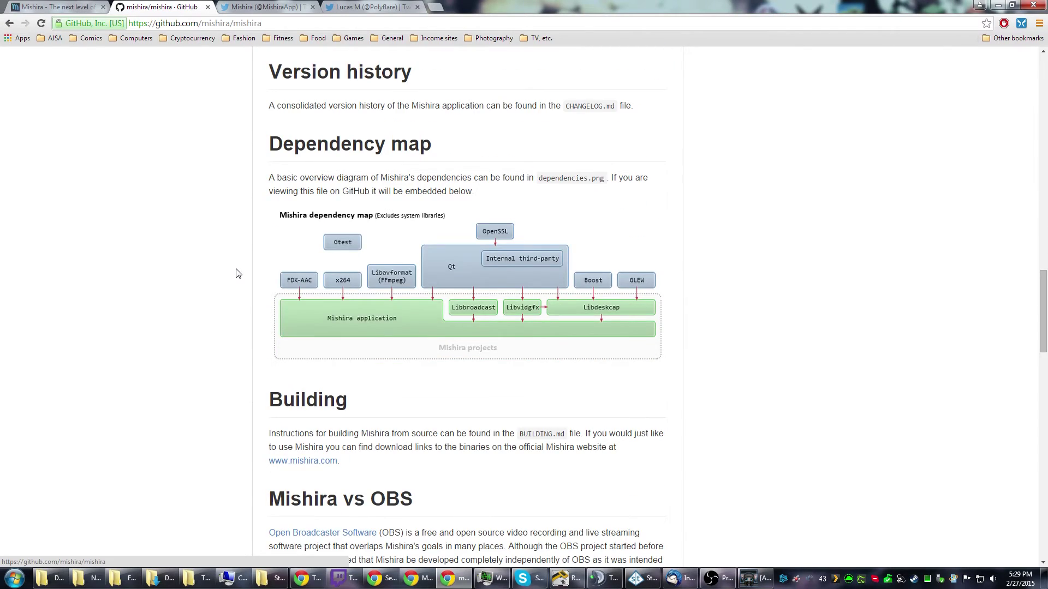
scroll(236, 272, down, 4)
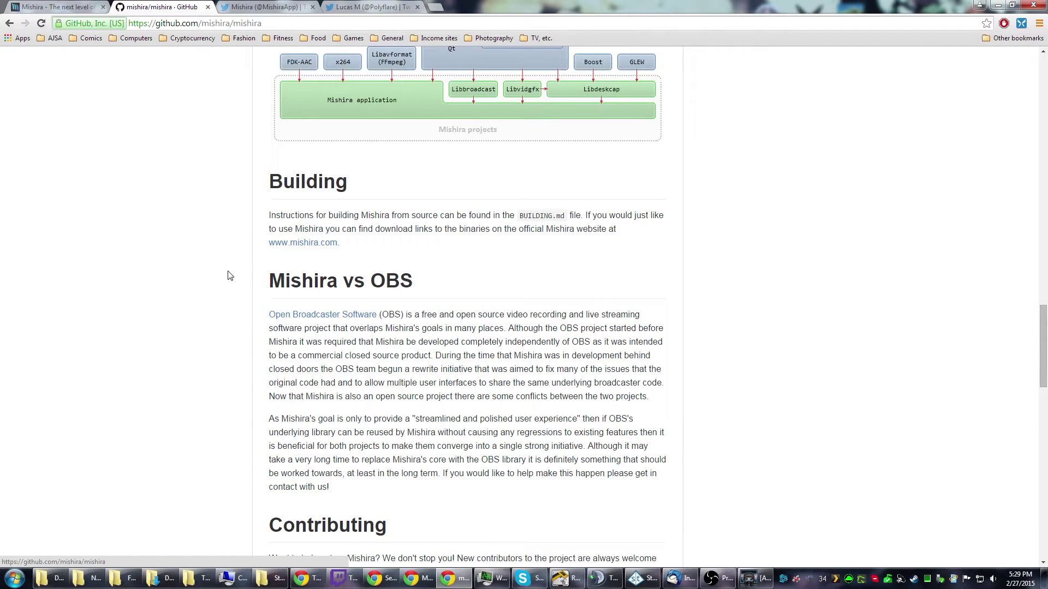
scroll(232, 277, down, 3)
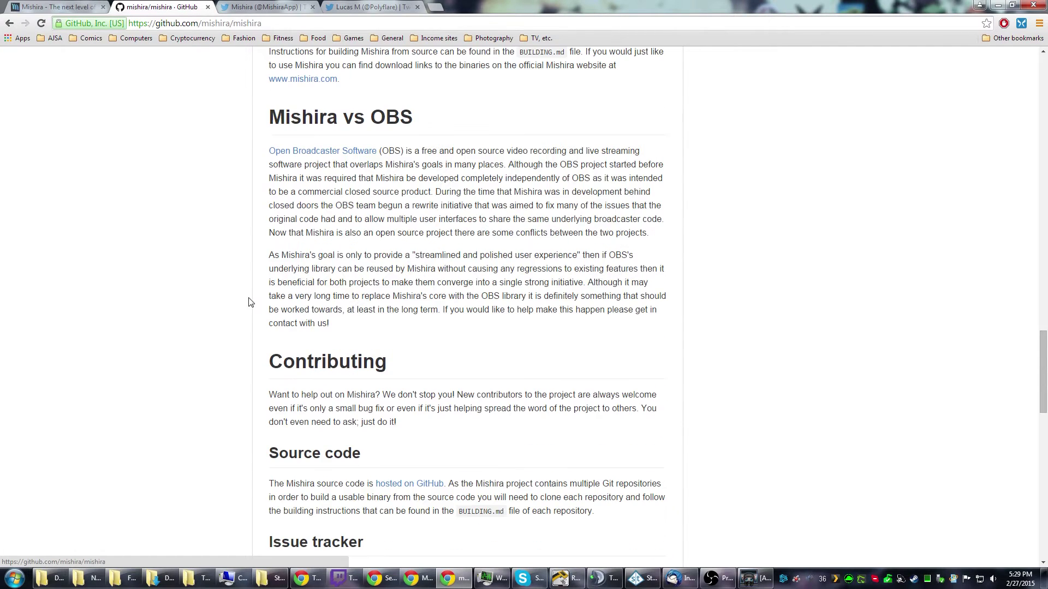
scroll(235, 314, down, 9)
scroll(240, 301, up, 15)
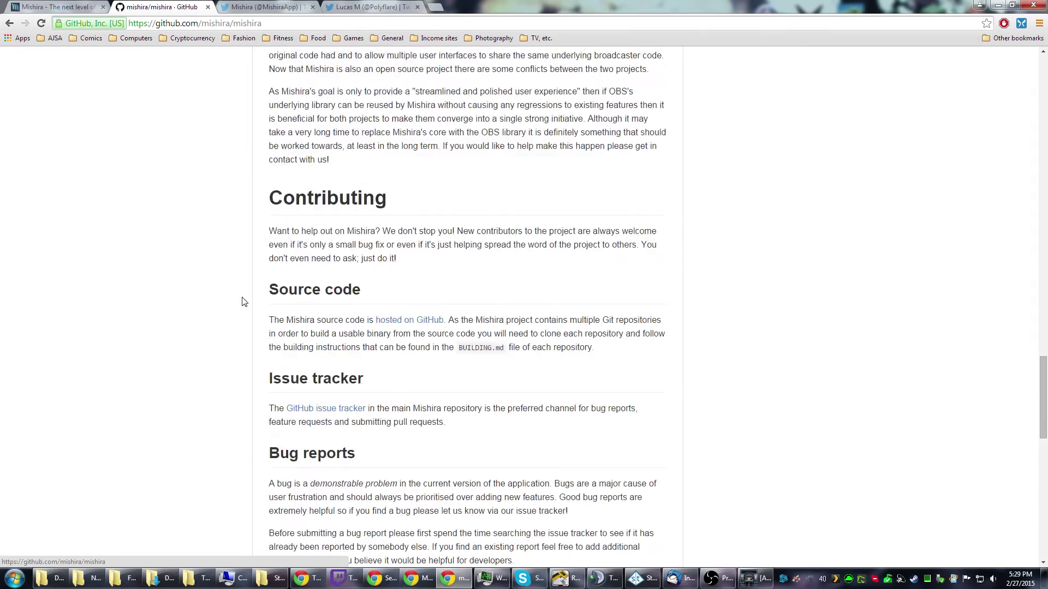
scroll(244, 299, up, 20)
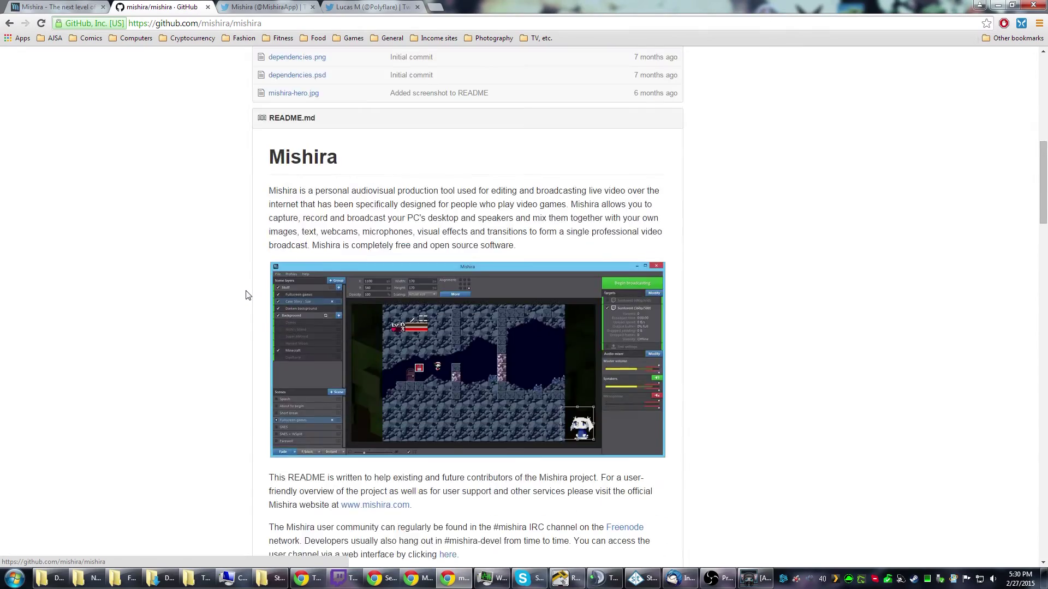
scroll(248, 293, up, 1)
Return to the Mishira website and review its descriptions of broadcasting, video editing, game capture, ease of use, audio and network impact
click(78, 6)
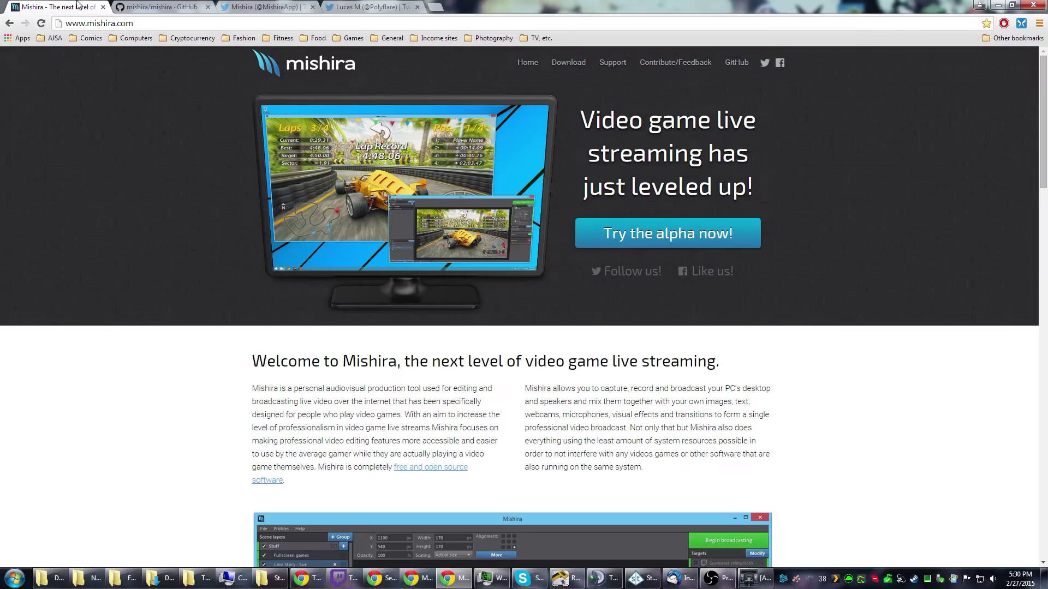
scroll(232, 347, down, 5)
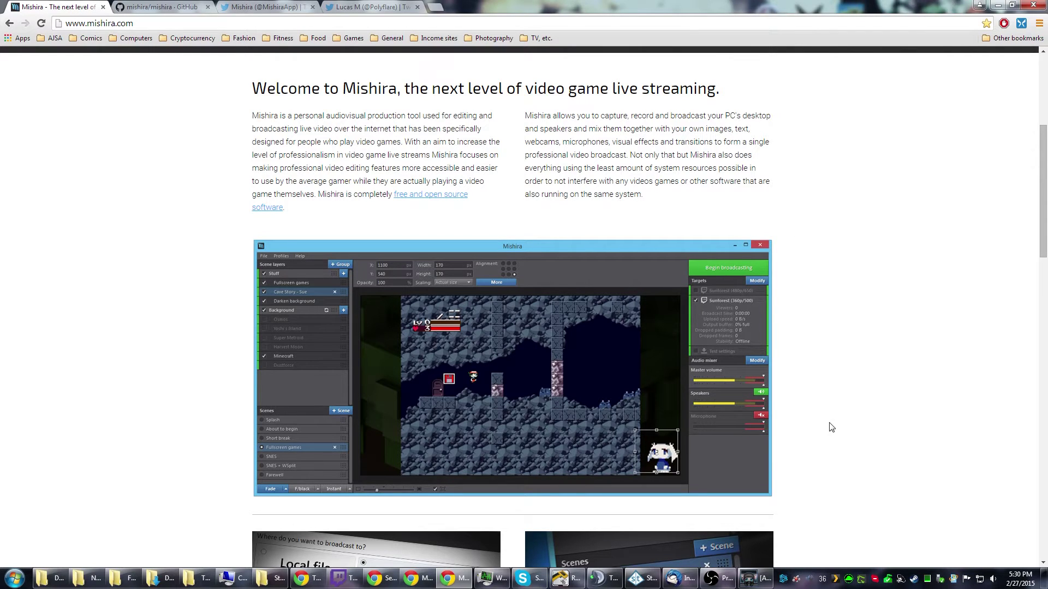
scroll(853, 411, down, 5)
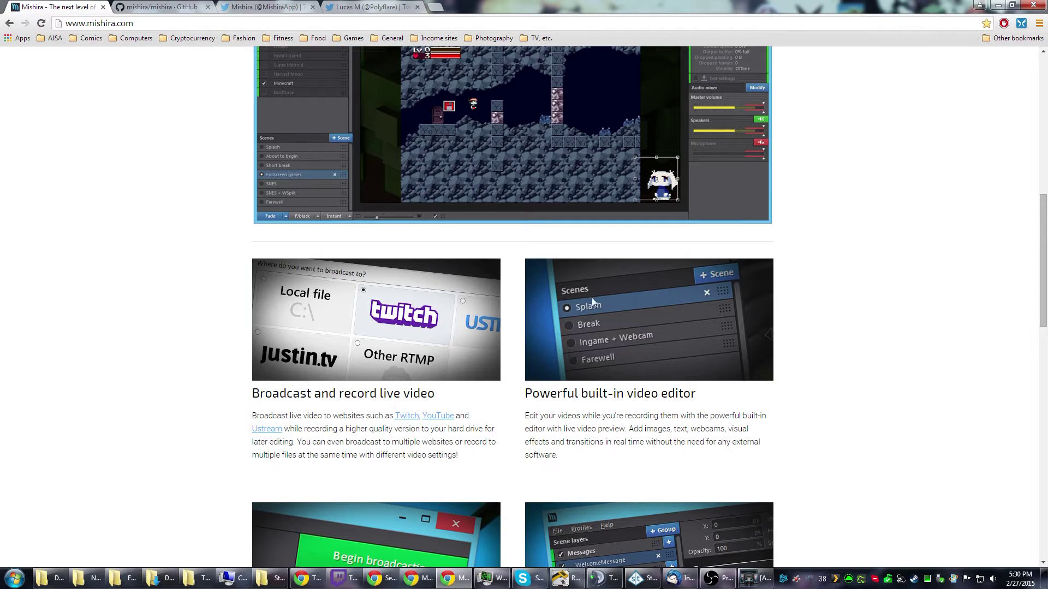
scroll(558, 368, down, 5)
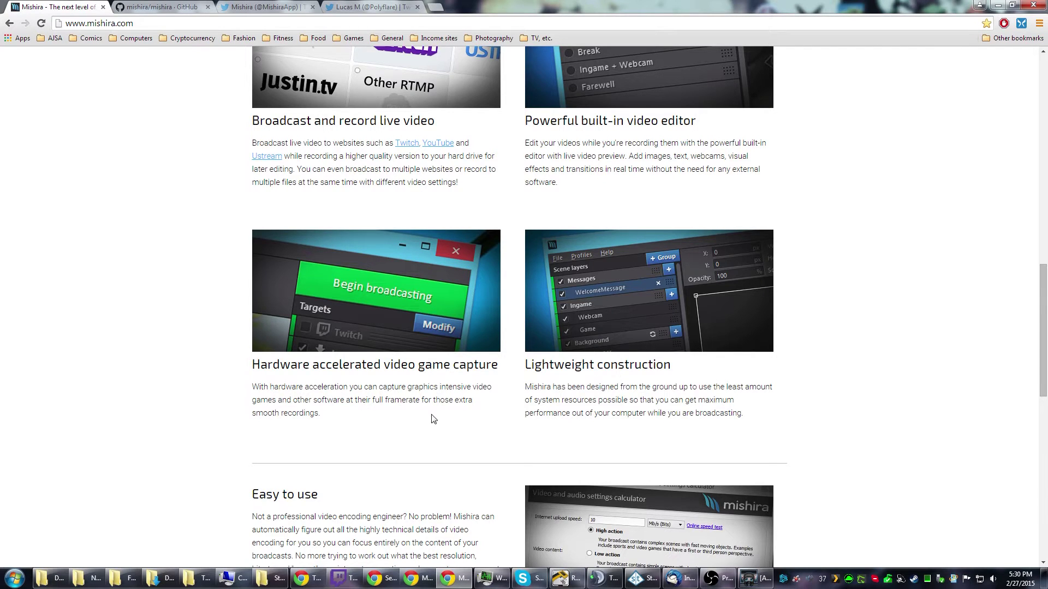
scroll(432, 418, down, 3)
scroll(354, 421, down, 3)
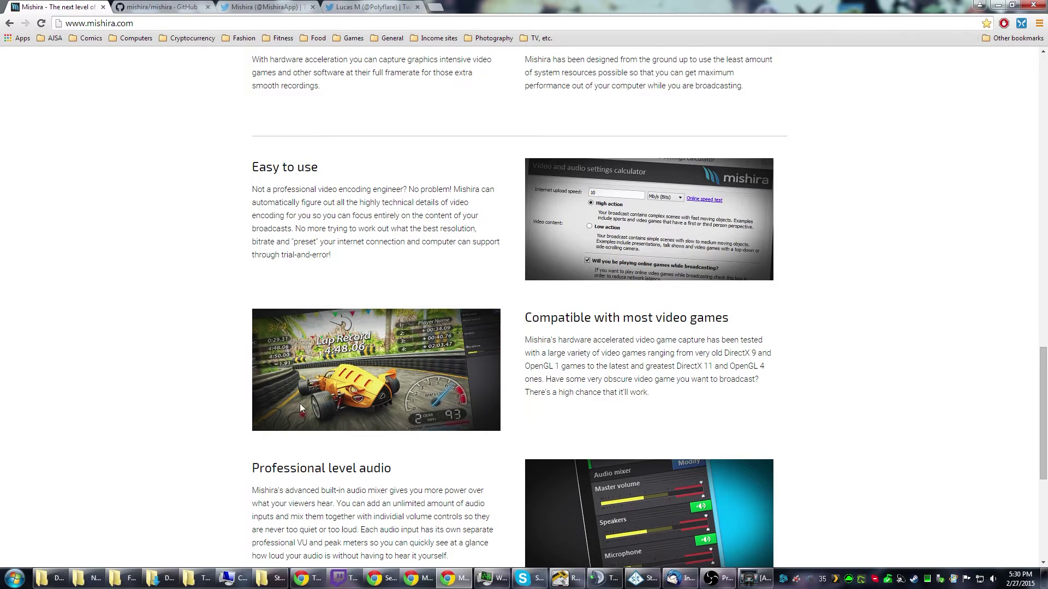
scroll(301, 407, down, 4)
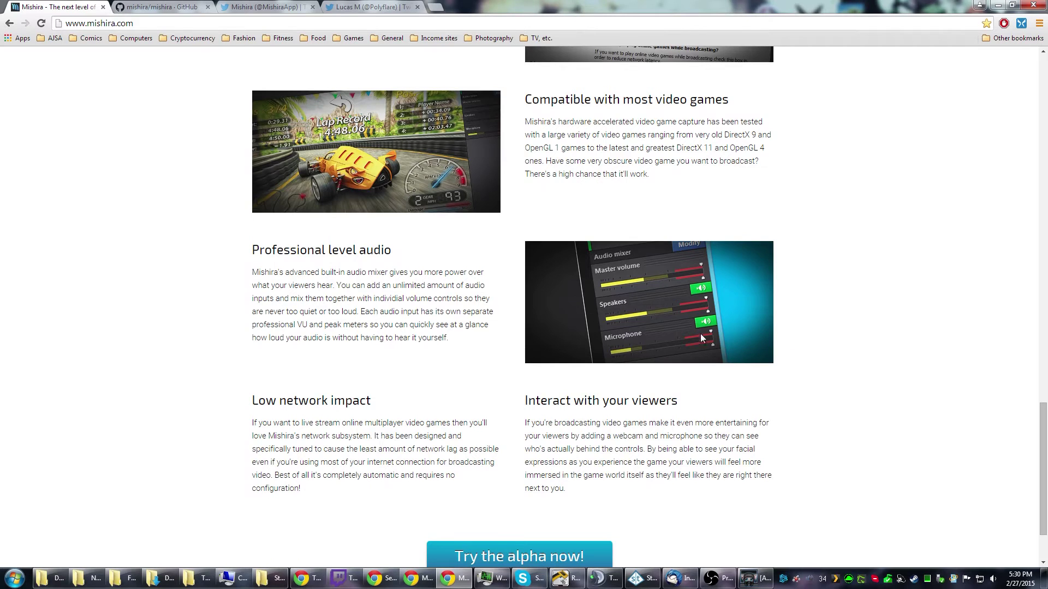
scroll(425, 379, down, 3)
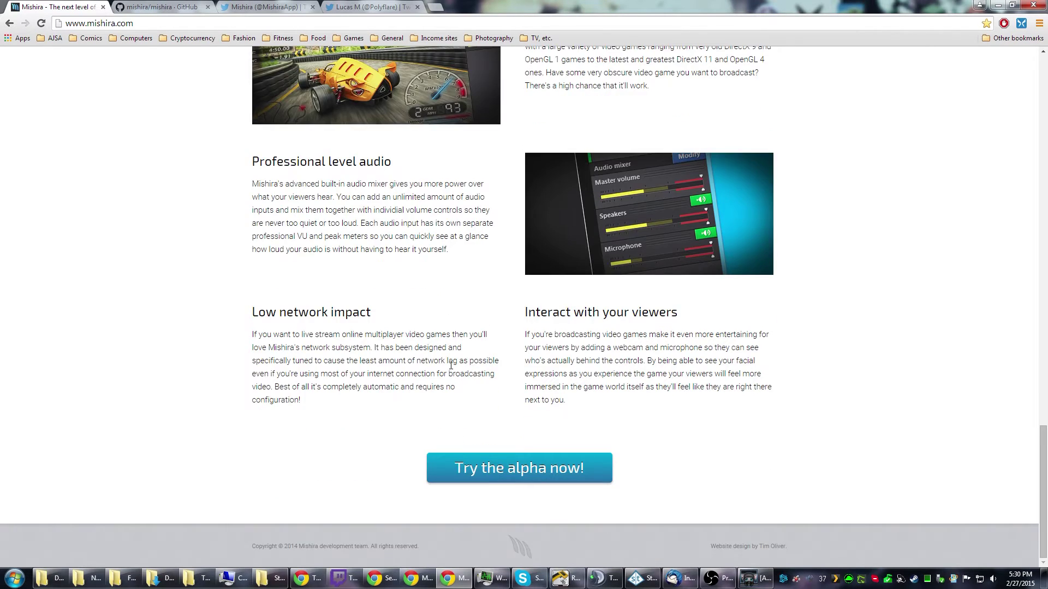
scroll(374, 360, up, 20)
scroll(366, 322, up, 5)
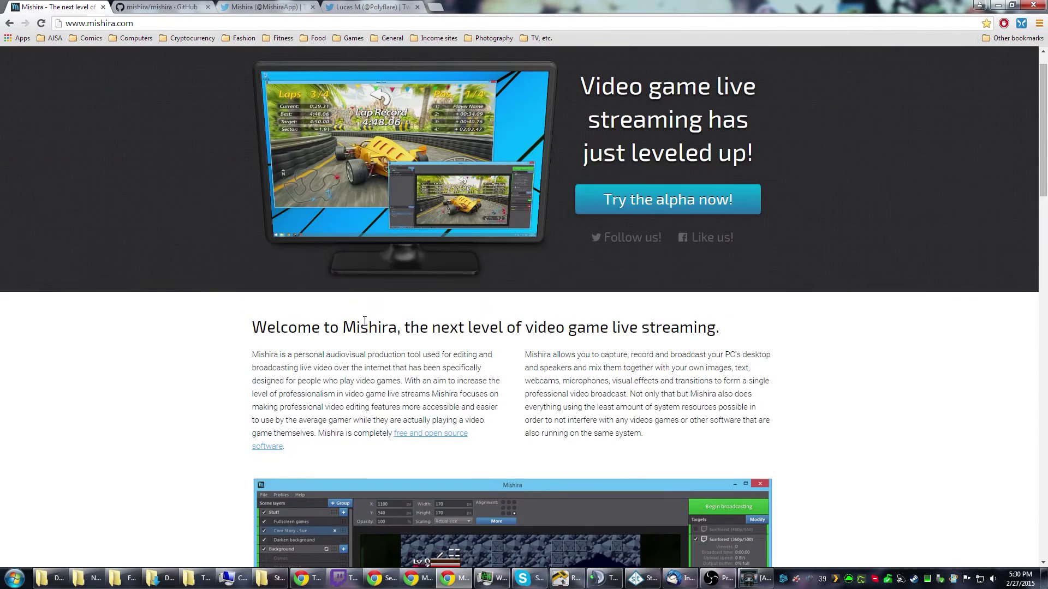
View the MishiraApp Twitter page and the Twitter profile of Mishira's founder
click(285, 5)
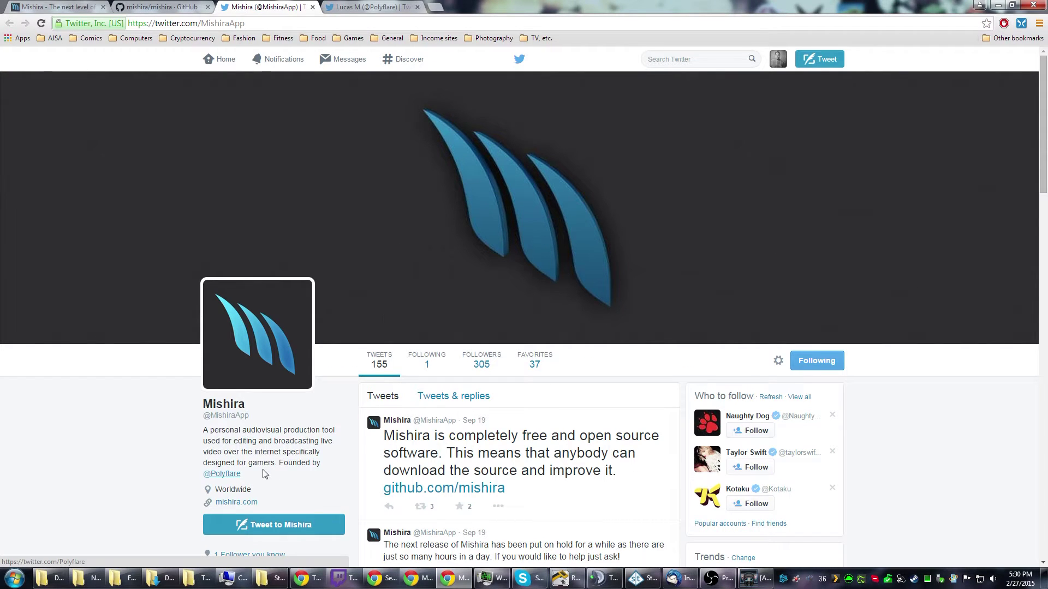
click(382, 7)
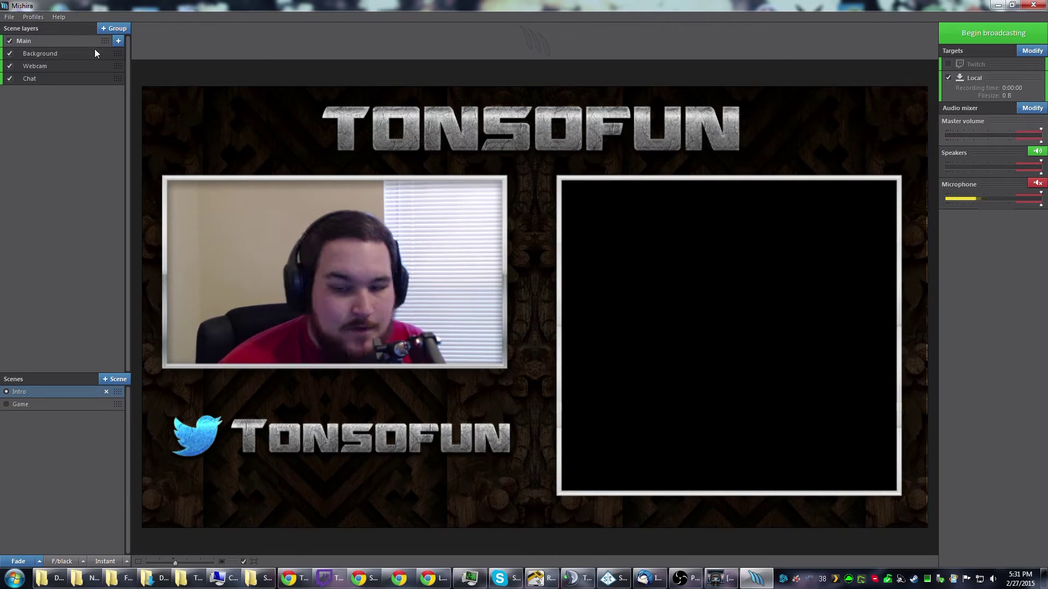
In Mishira, hide the Intro scene's Background, Webcam and Chat layers, then show them again and clear the layer selection
click(10, 53)
click(9, 66)
click(9, 79)
click(9, 66)
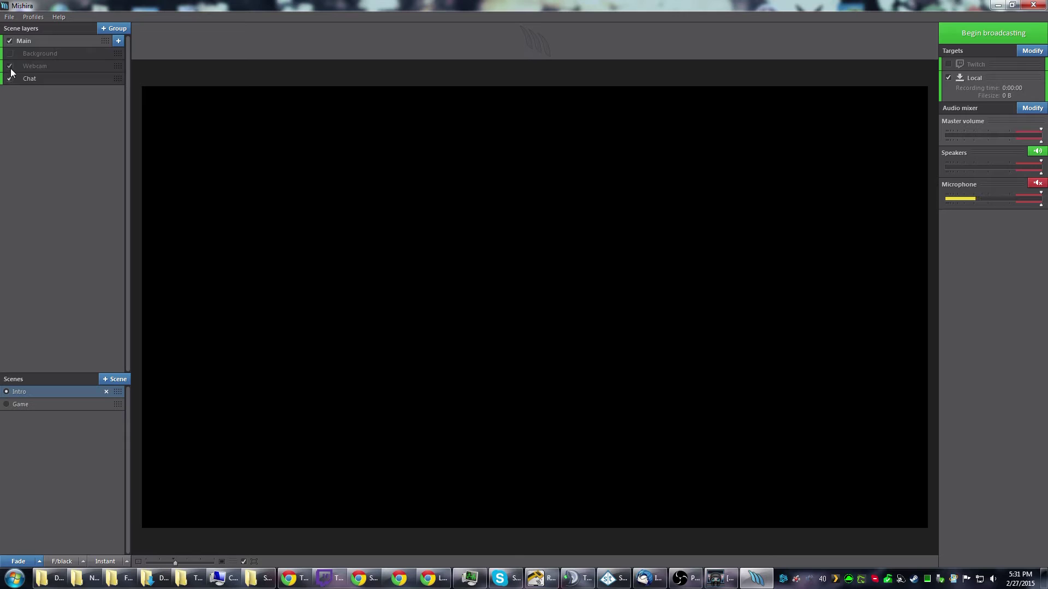
click(9, 57)
click(10, 54)
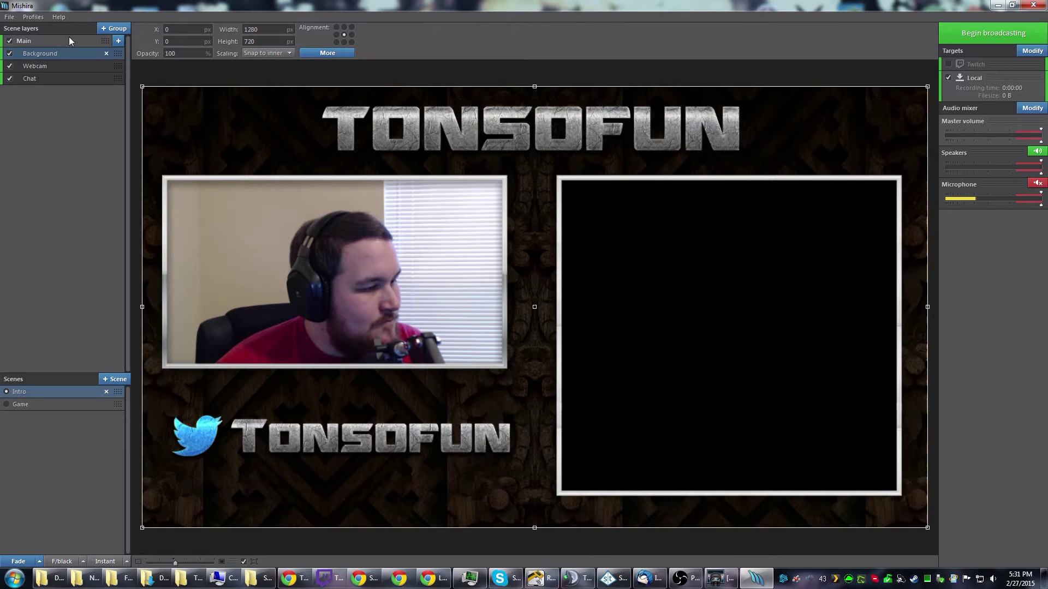
click(248, 72)
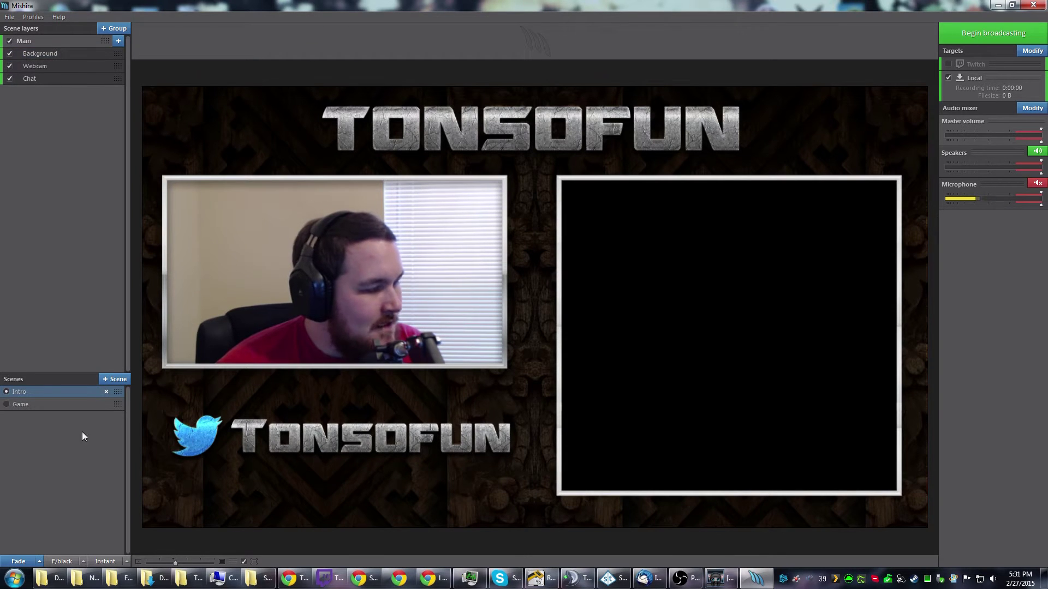
View the options of the Fade scene transition, keep Fade as the transition and switch to the Game scene
click(39, 561)
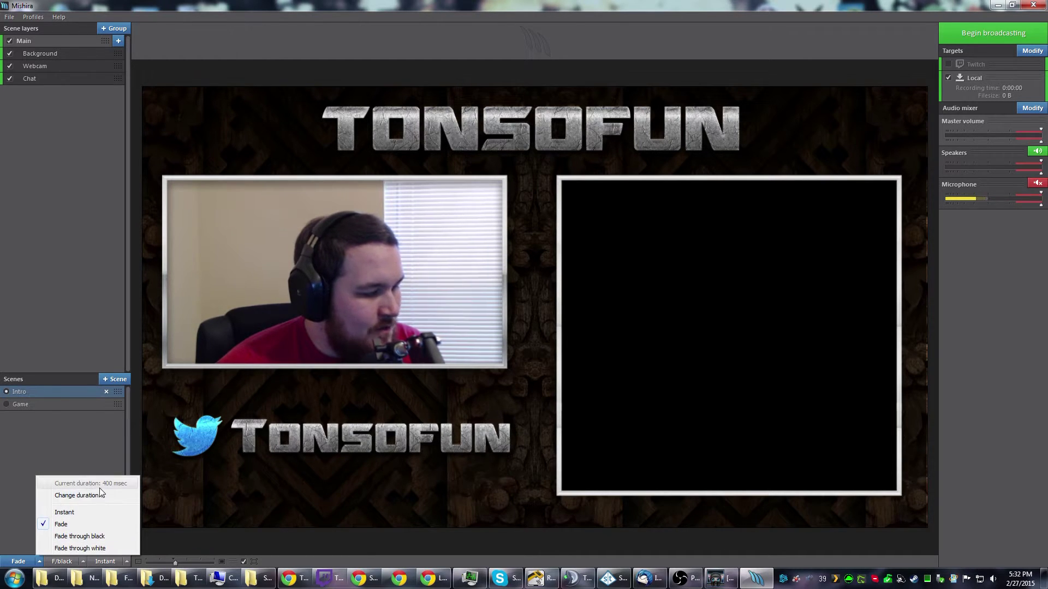
click(11, 561)
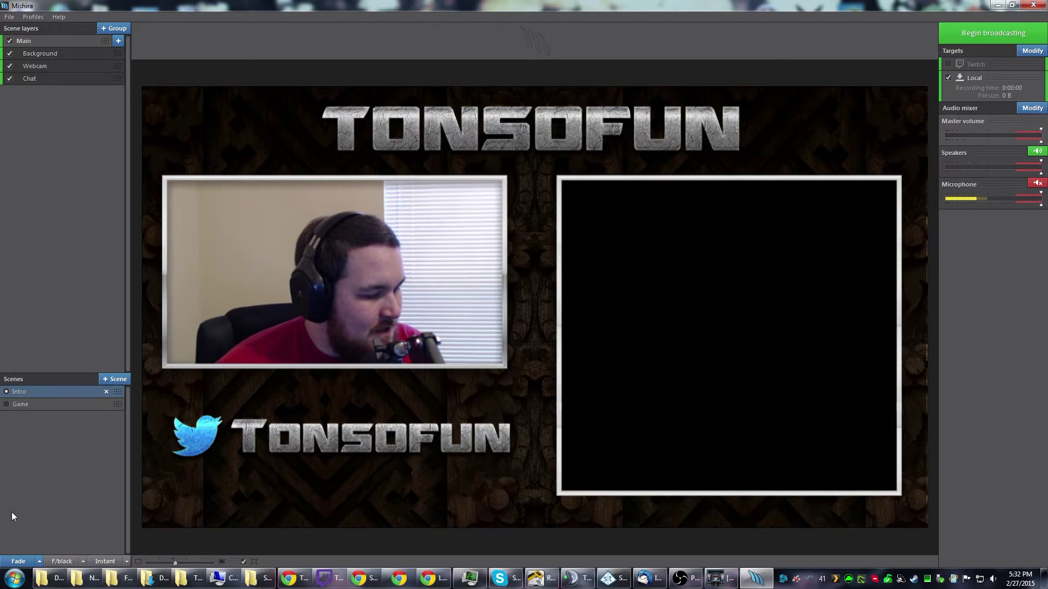
click(50, 404)
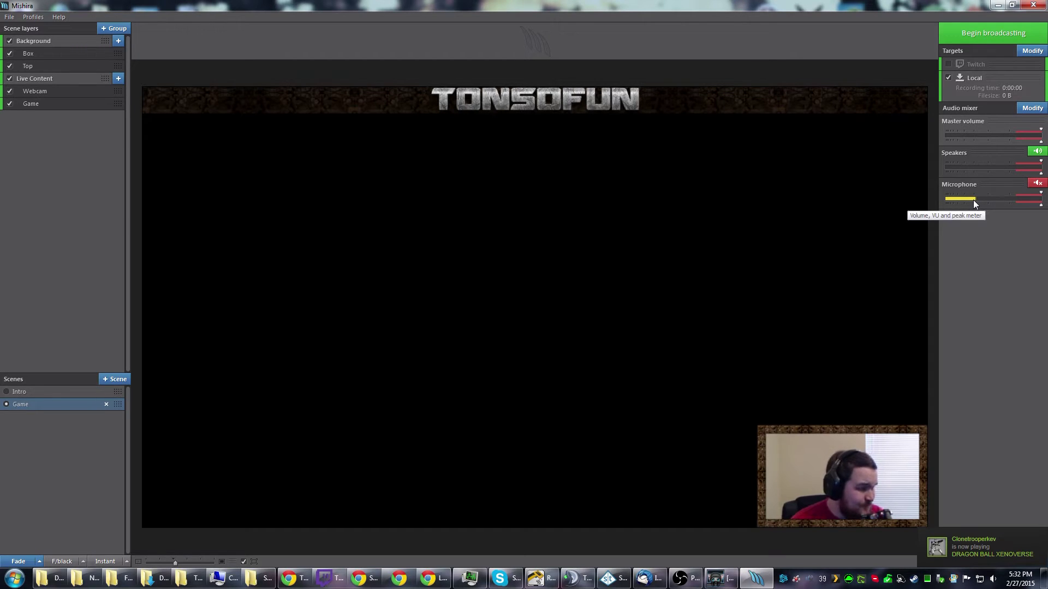
Hide the Game scene's Background group and its Box and Top layers, and show them all again
click(10, 41)
click(10, 41)
click(10, 41)
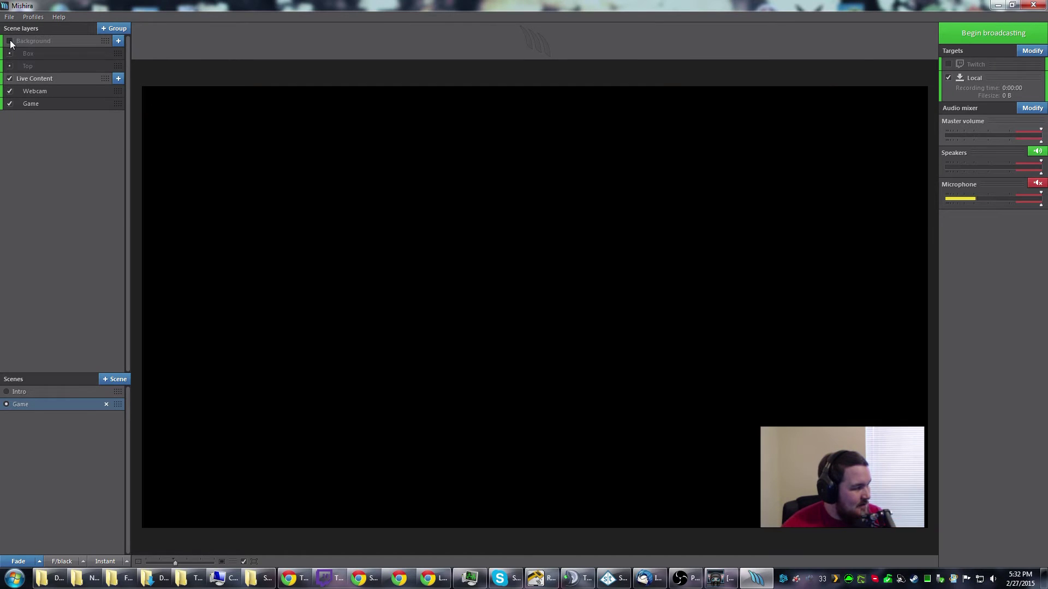
click(10, 41)
click(10, 41)
click(10, 41)
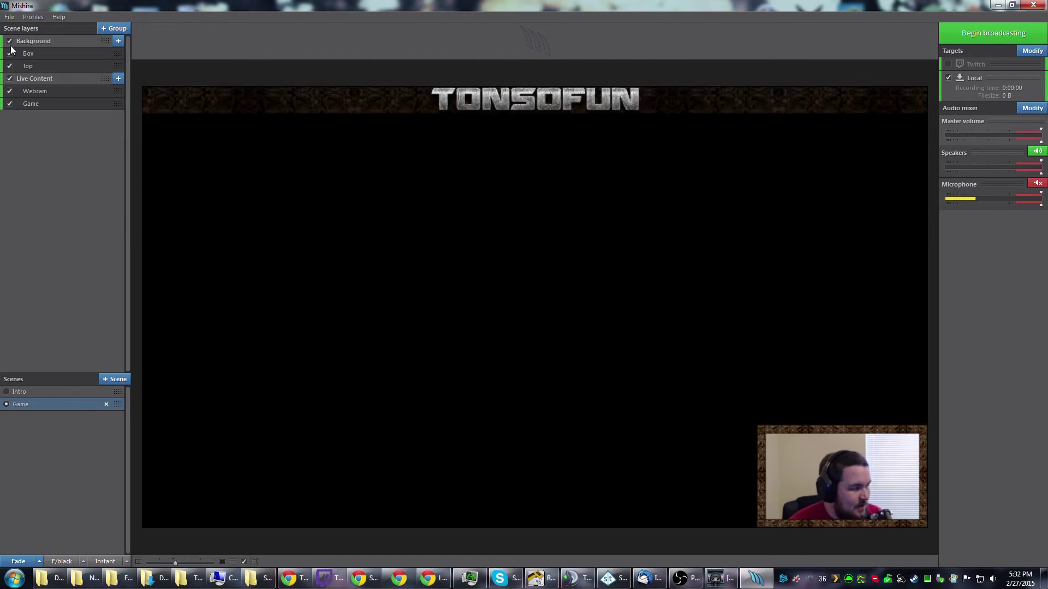
click(11, 51)
click(11, 51)
click(10, 66)
click(10, 66)
click(13, 41)
click(9, 41)
click(10, 42)
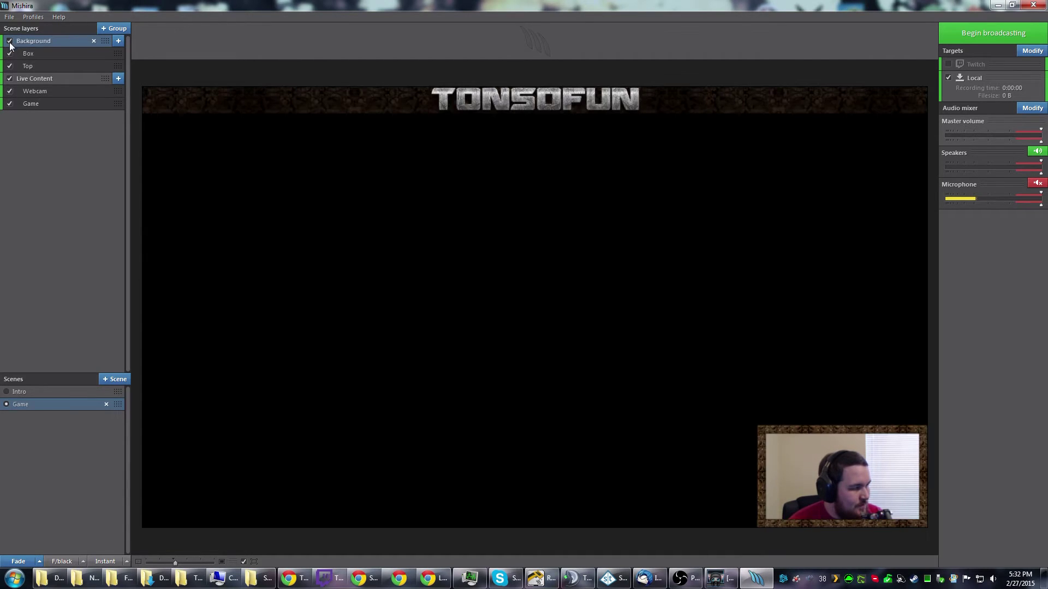
Hide the Live Content group and its Webcam layer one after the other, showing each again
click(10, 79)
click(10, 79)
click(10, 91)
click(10, 91)
Reorder the Live Content group above the Background group, and restore the original order with Background first
drag(105, 78, 101, 41)
drag(104, 78, 102, 41)
drag(102, 46, 105, 107)
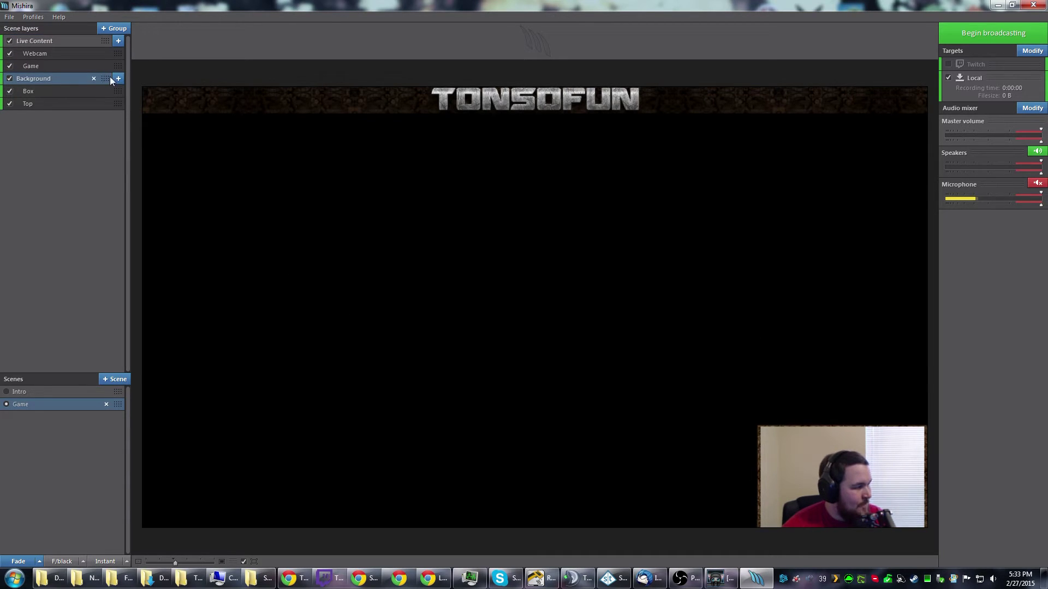
drag(110, 80, 108, 41)
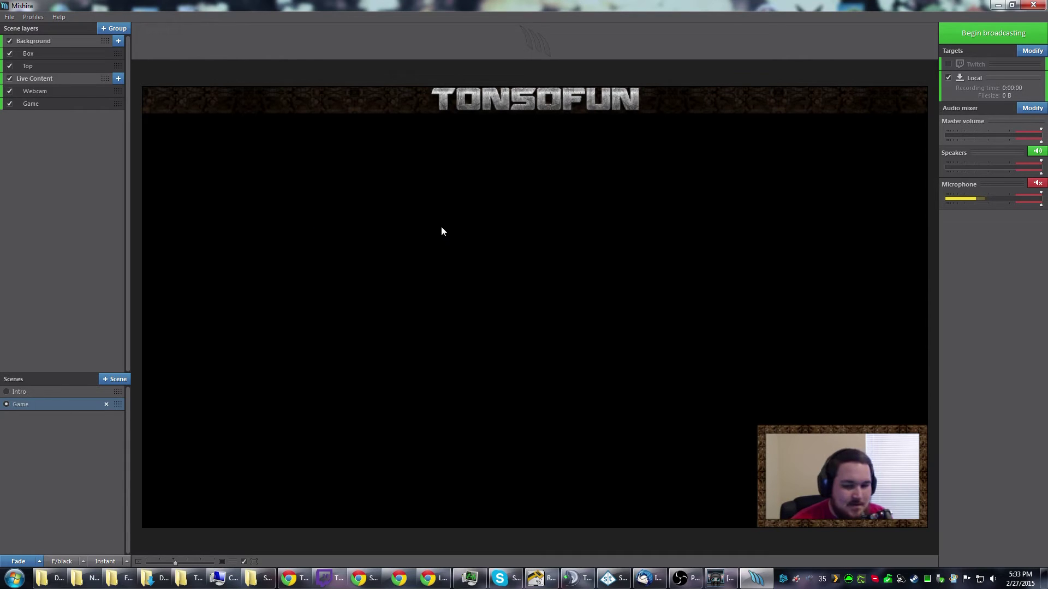
Move the Webcam layer toward mid-canvas, resize it to about 308 by 191 px, return it to its frame and clear the selection
click(59, 96)
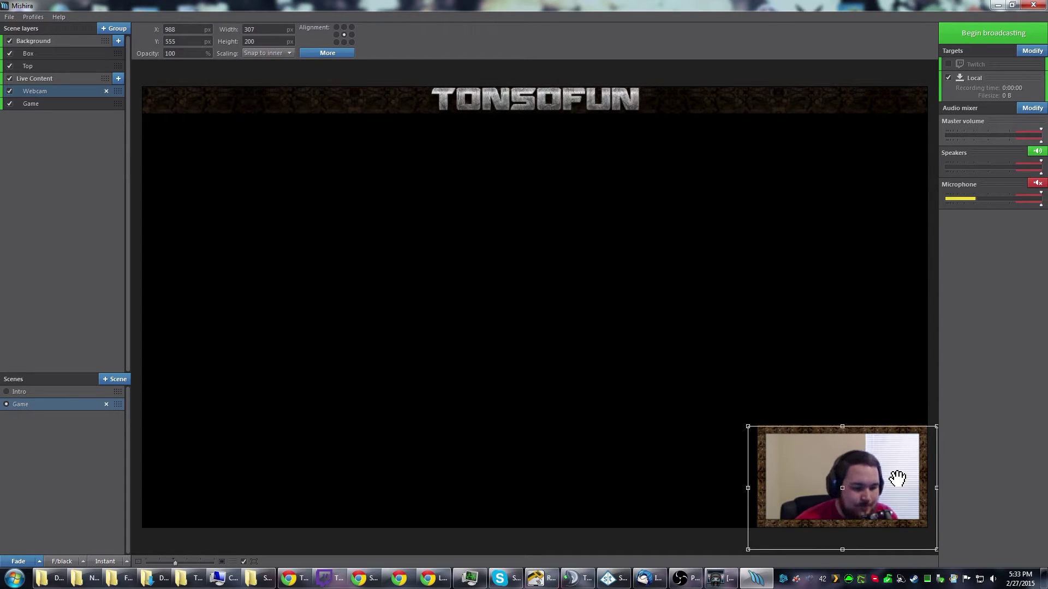
drag(873, 447, 726, 243)
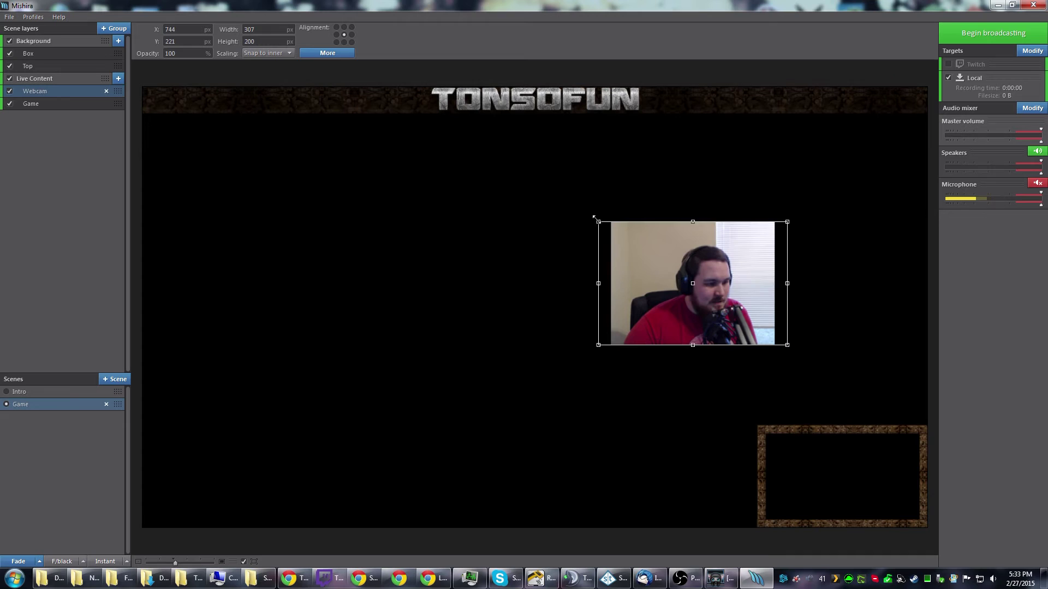
mouse_move(599, 222)
mouse_down()
mouse_move(582, 210)
mouse_move(604, 220)
mouse_move(579, 243)
mouse_move(577, 221)
mouse_move(607, 221)
mouse_move(594, 223)
mouse_up()
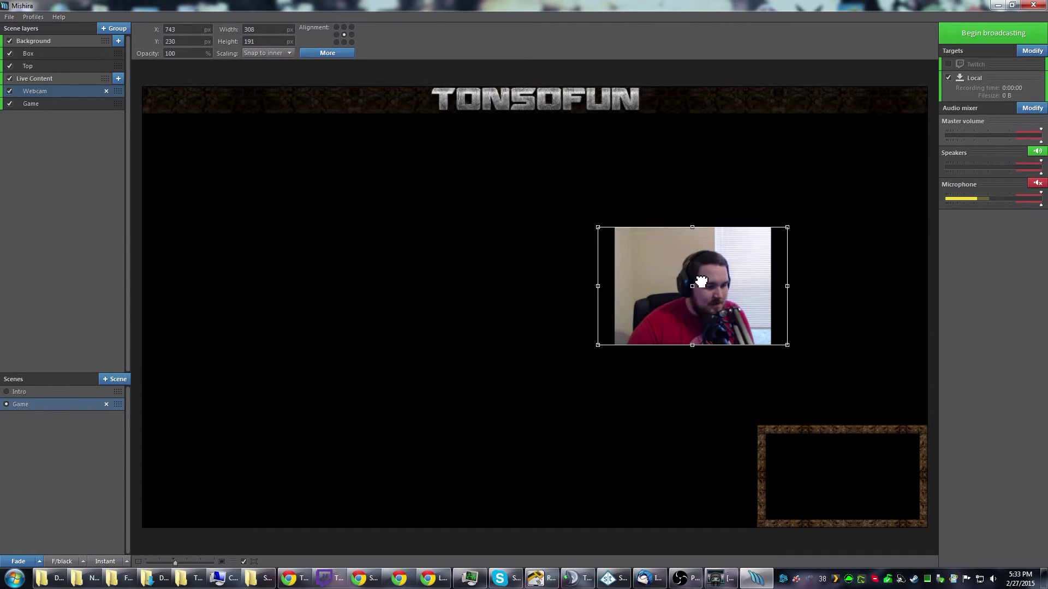
drag(701, 282, 850, 479)
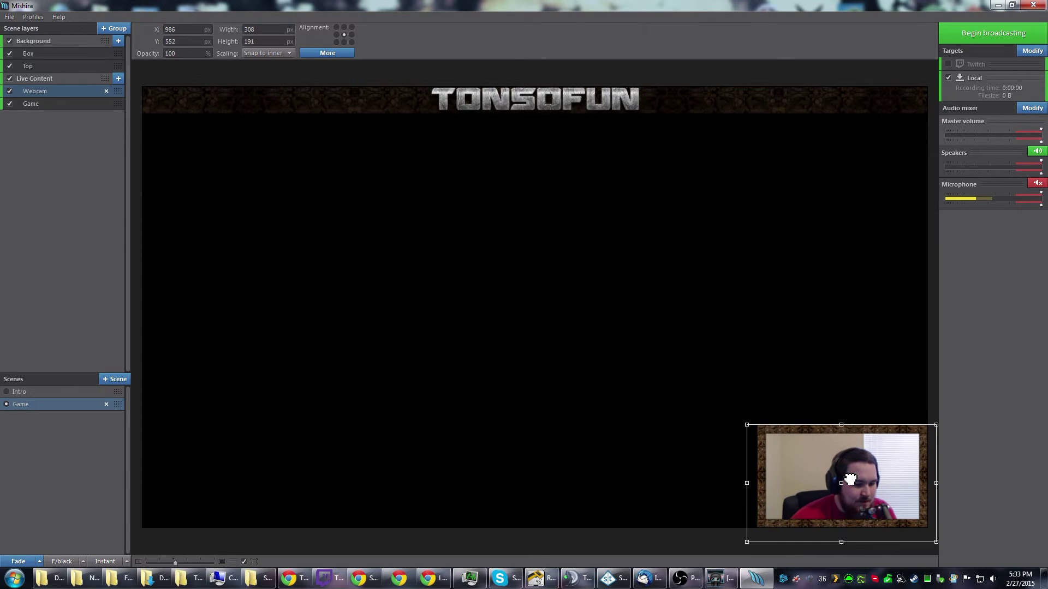
click(835, 368)
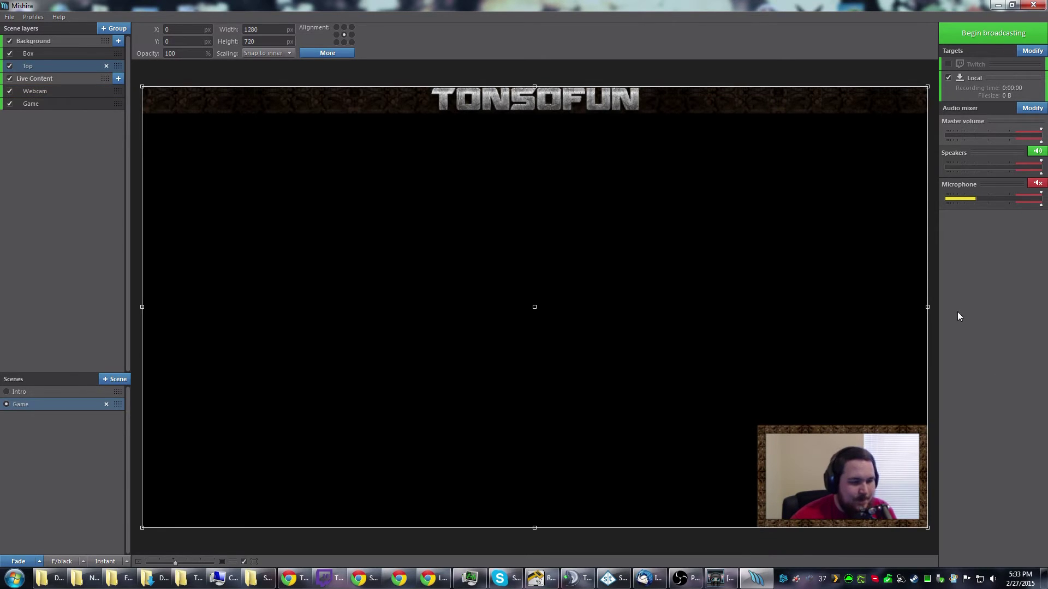
click(865, 76)
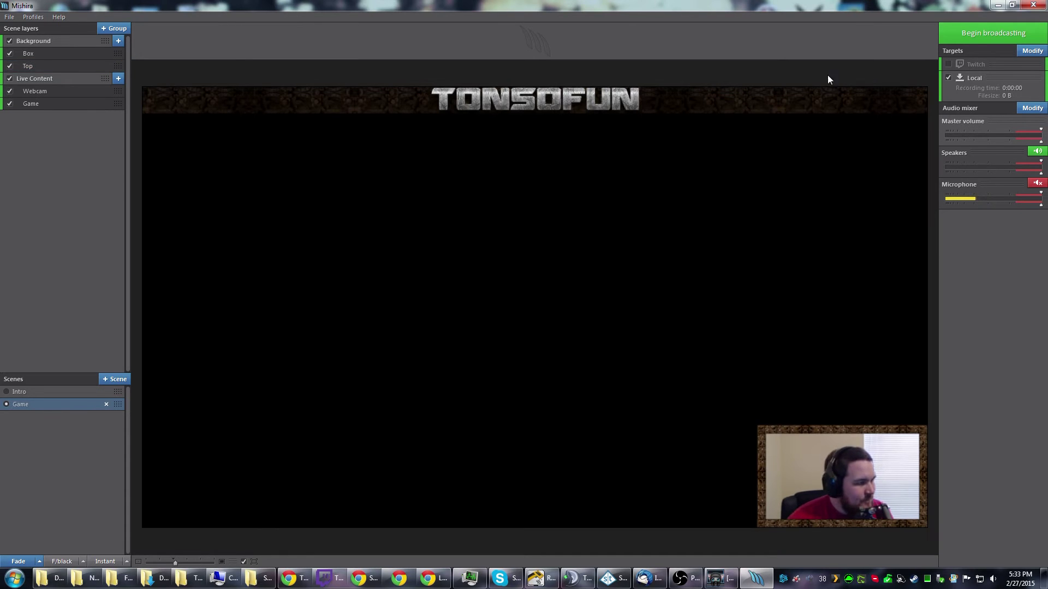
Zoom the canvas preview out and in, glance at the profile commands, and fit the preview to the window again
scroll(634, 133, down, 4)
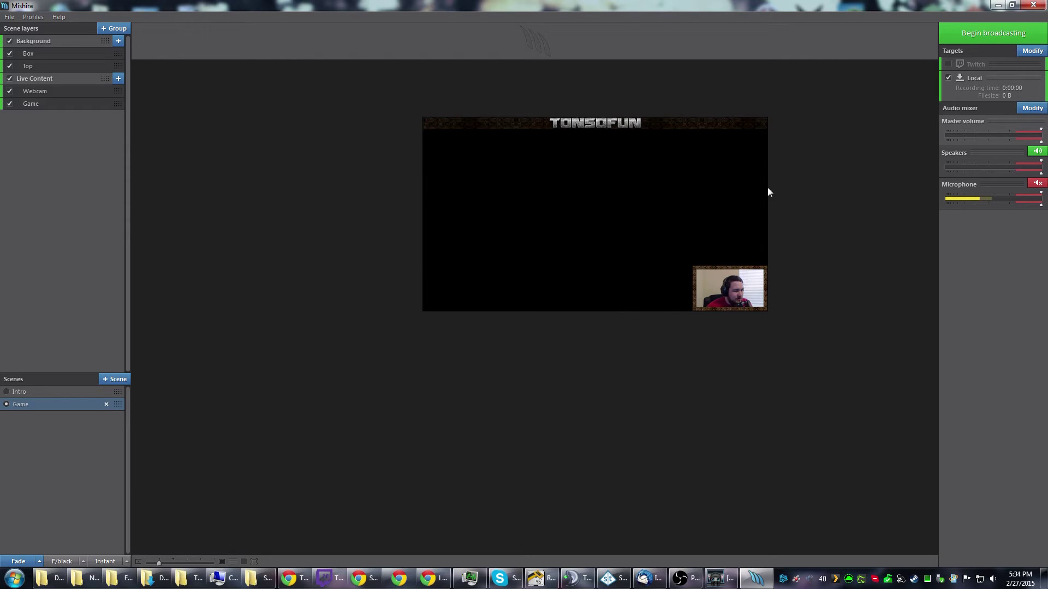
scroll(520, 253, up, 3)
scroll(538, 240, down, 2)
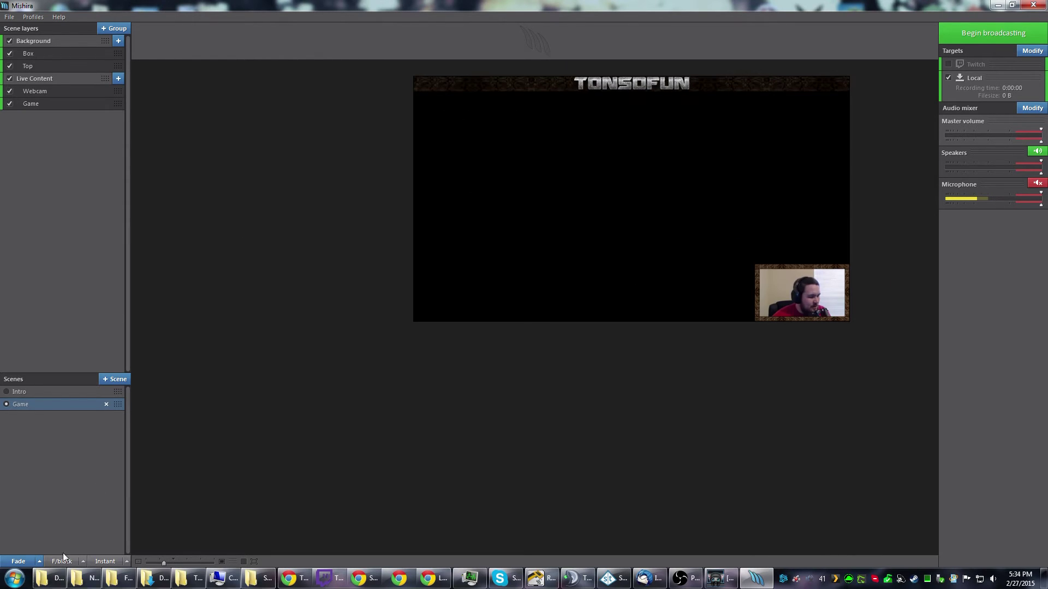
click(36, 16)
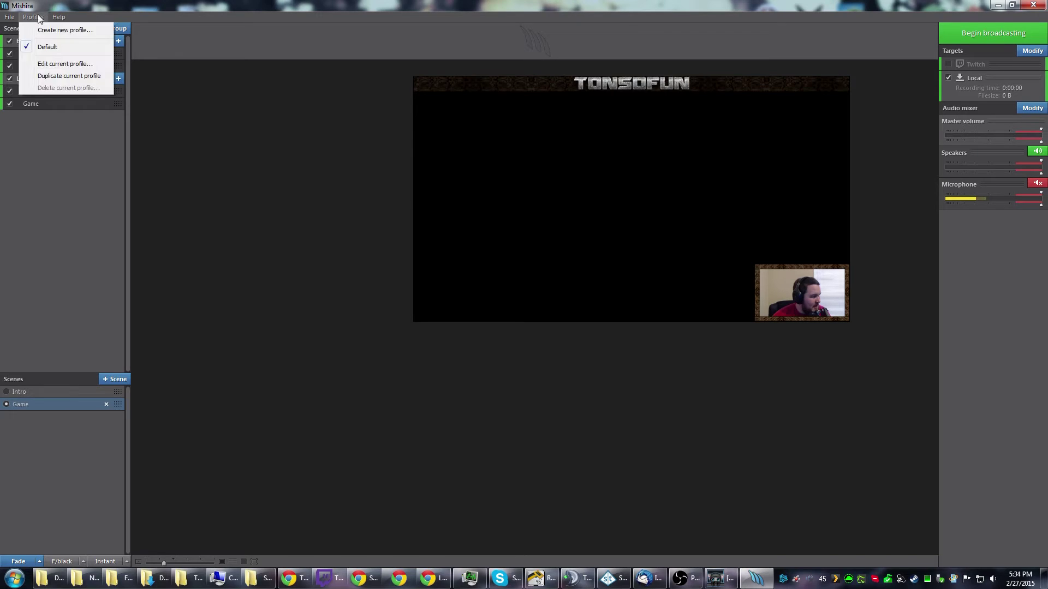
click(36, 16)
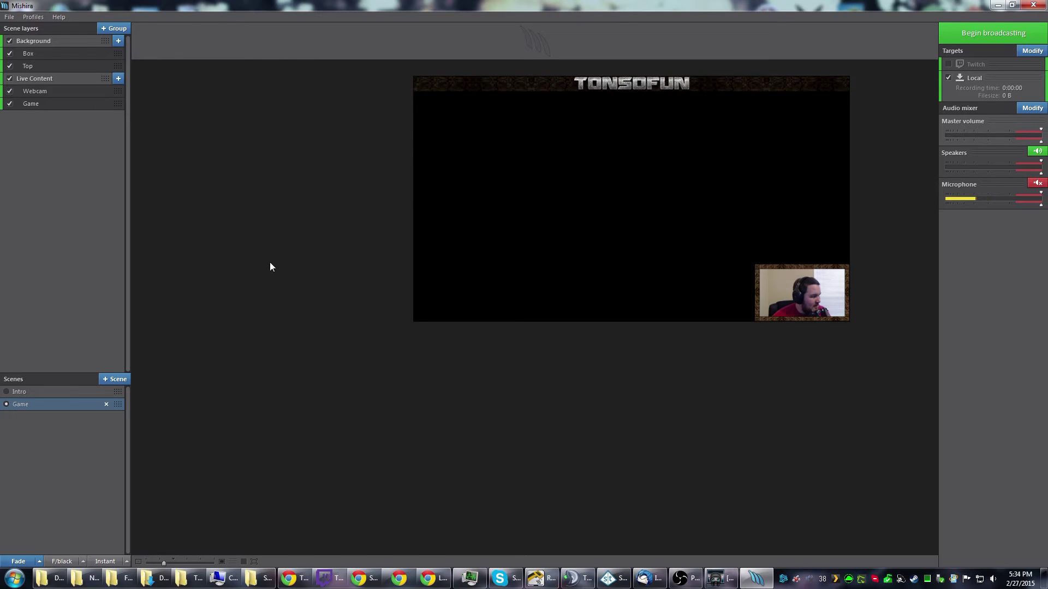
click(222, 561)
click(245, 561)
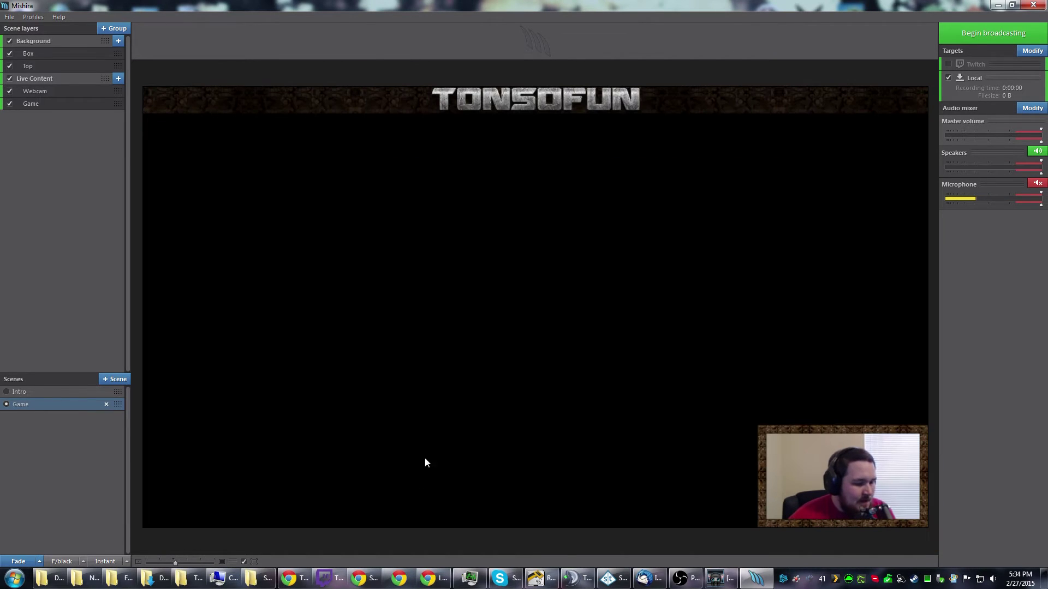
Disable the Local target, and briefly enable the Twitch target to view its broadcast statistics
click(948, 78)
click(949, 64)
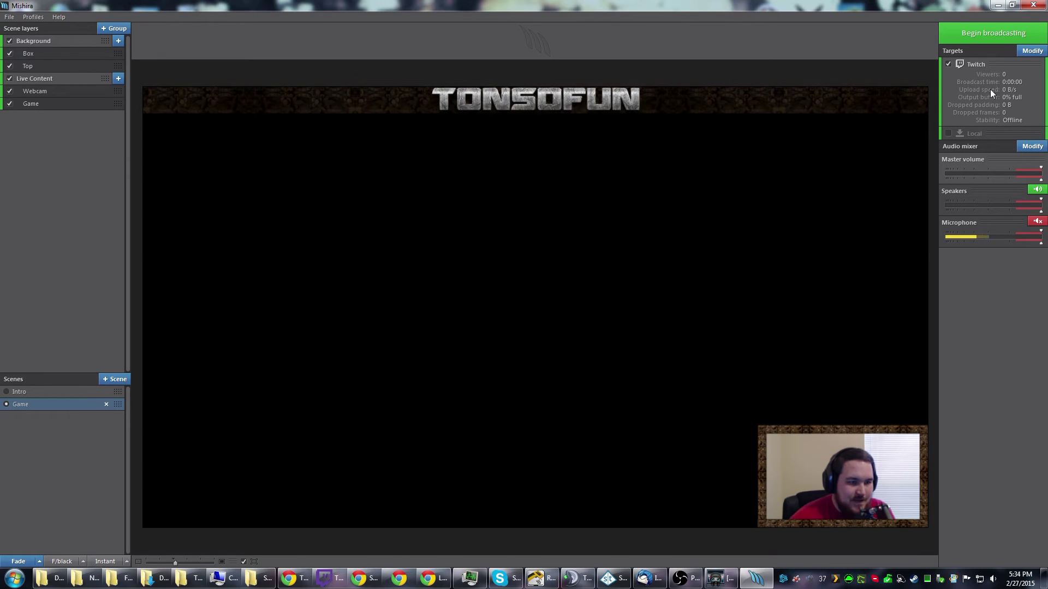
click(948, 64)
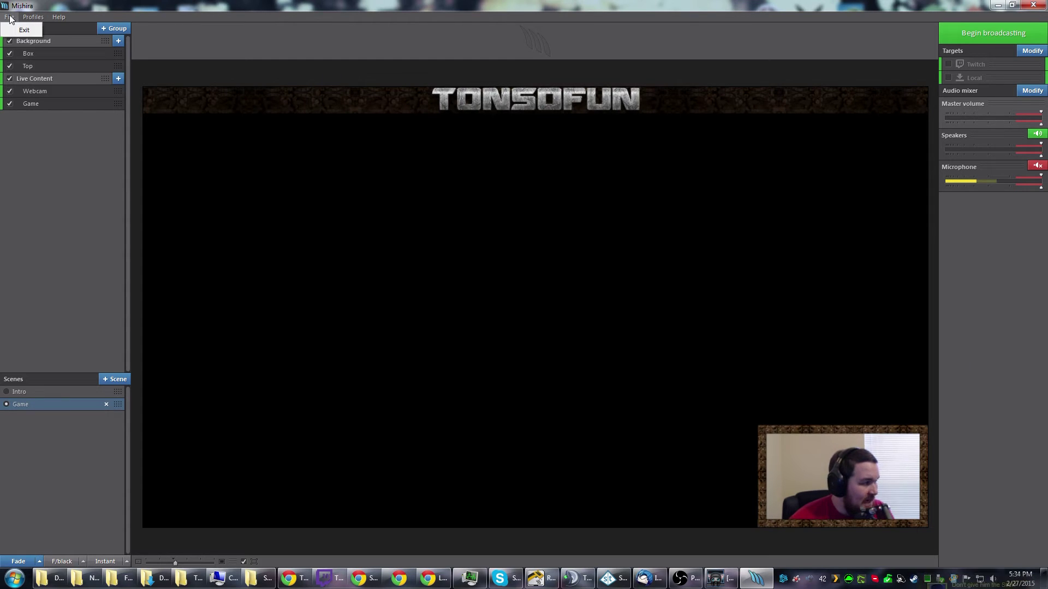
Start a new profile named New with the guided questions method and a local file as its broadcast destination
mouse_move(36, 18)
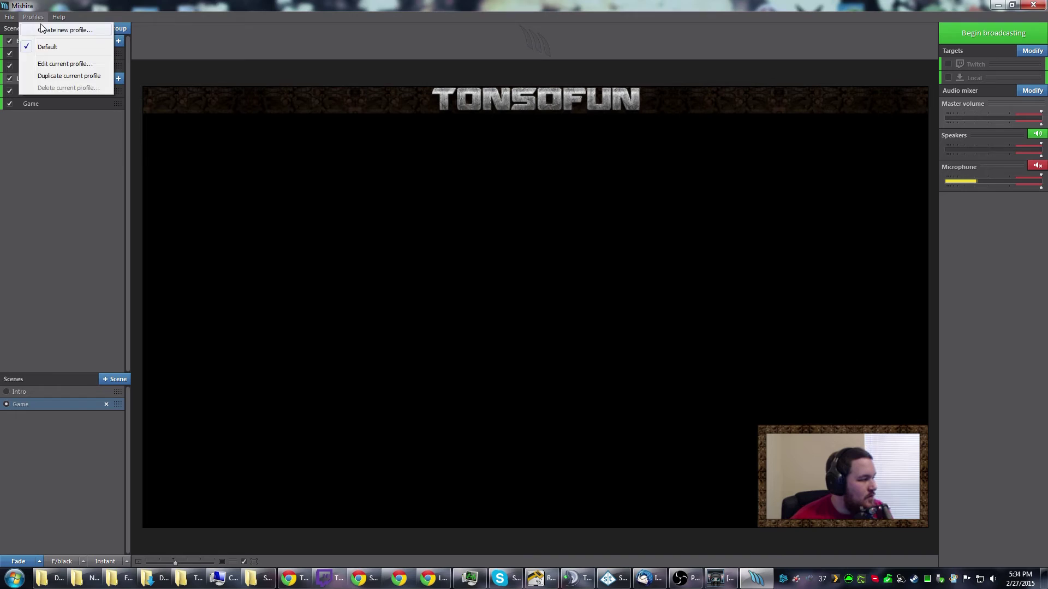
click(42, 29)
click(443, 273)
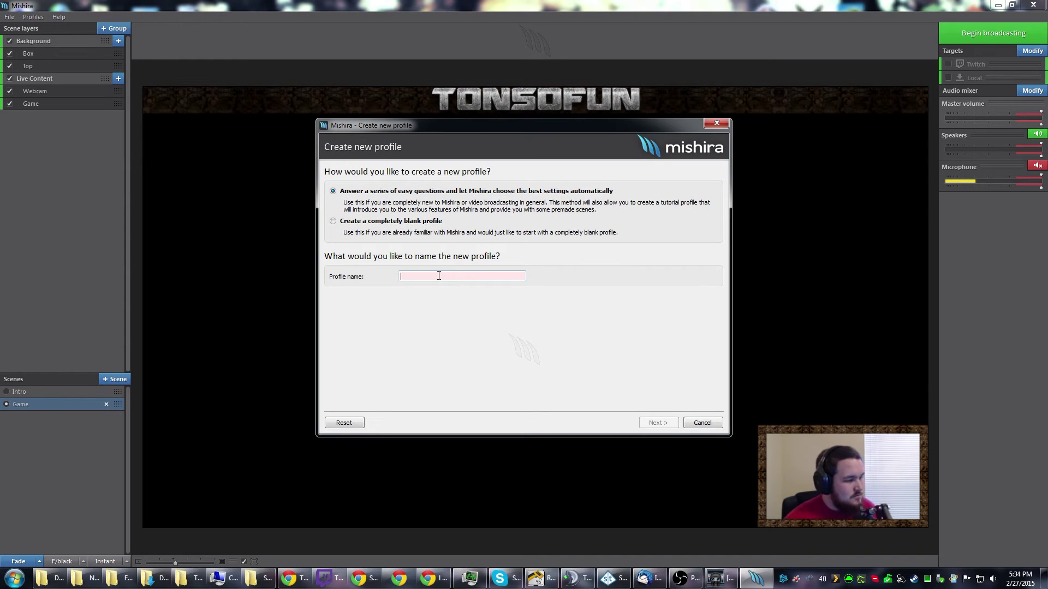
text(New)
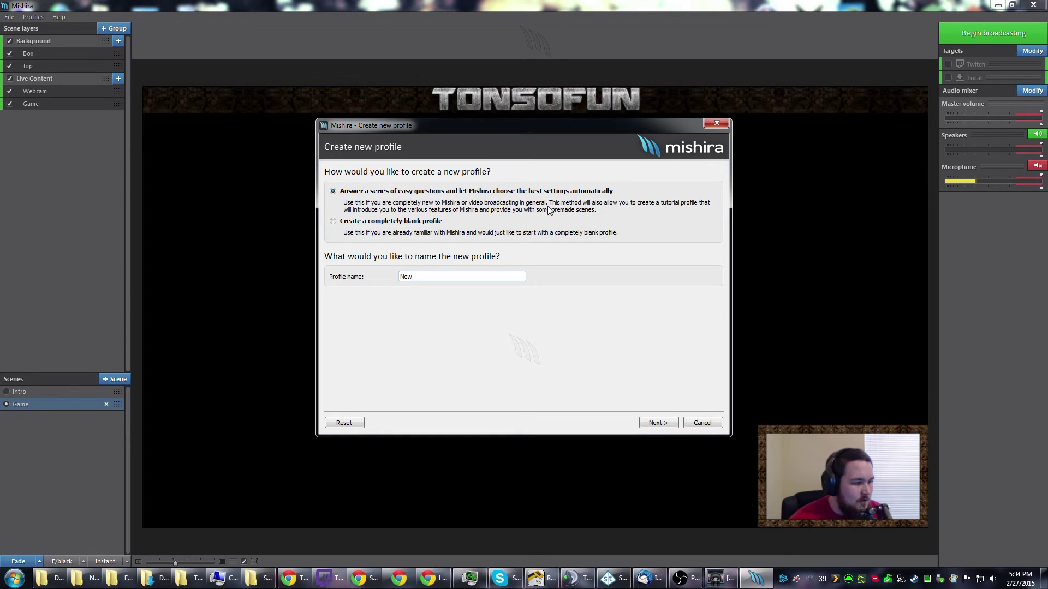
click(675, 425)
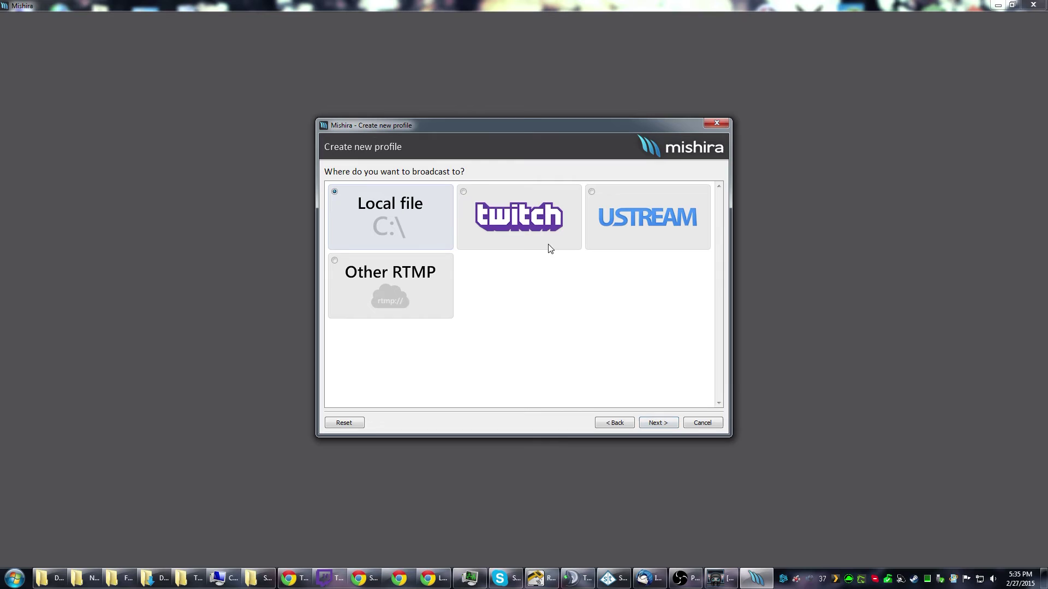
click(661, 423)
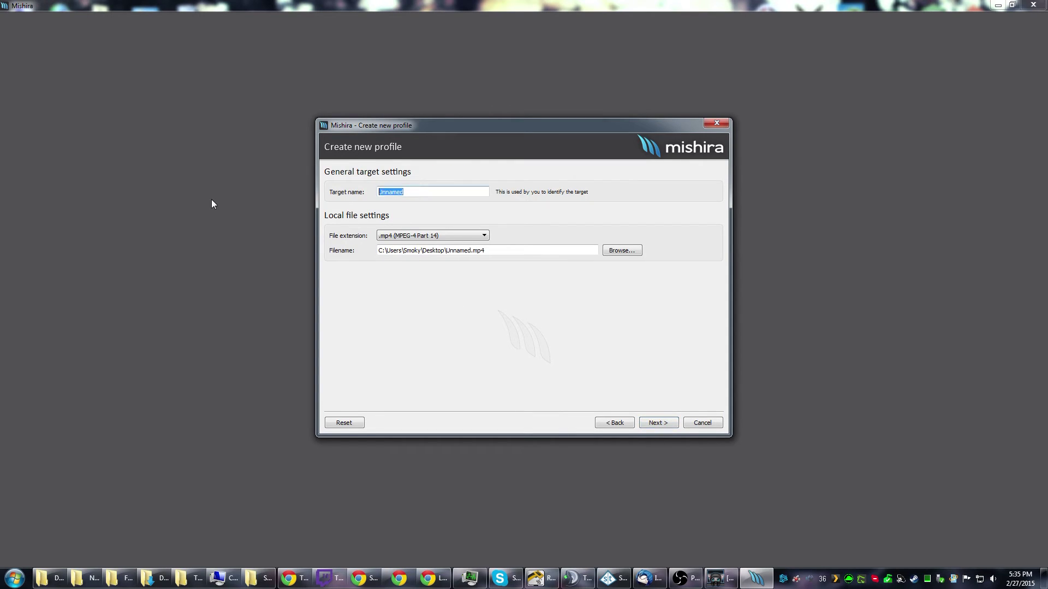
Name the broadcast target Local, keep the .mp4 (MPEG-4 Part 14) file extension after checking the alternatives, and continue
text(Locx)
click(425, 235)
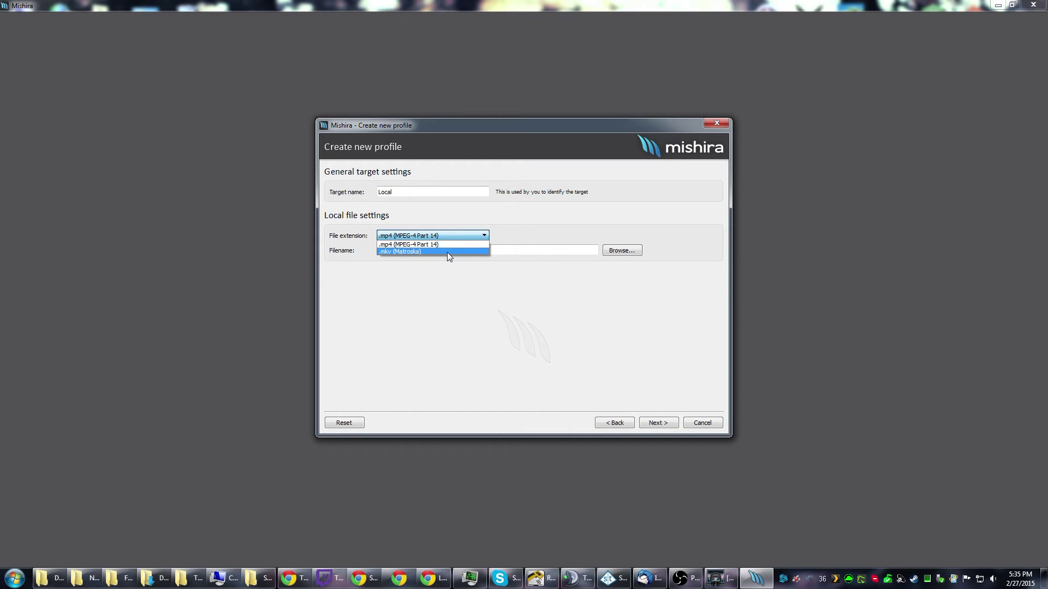
click(451, 236)
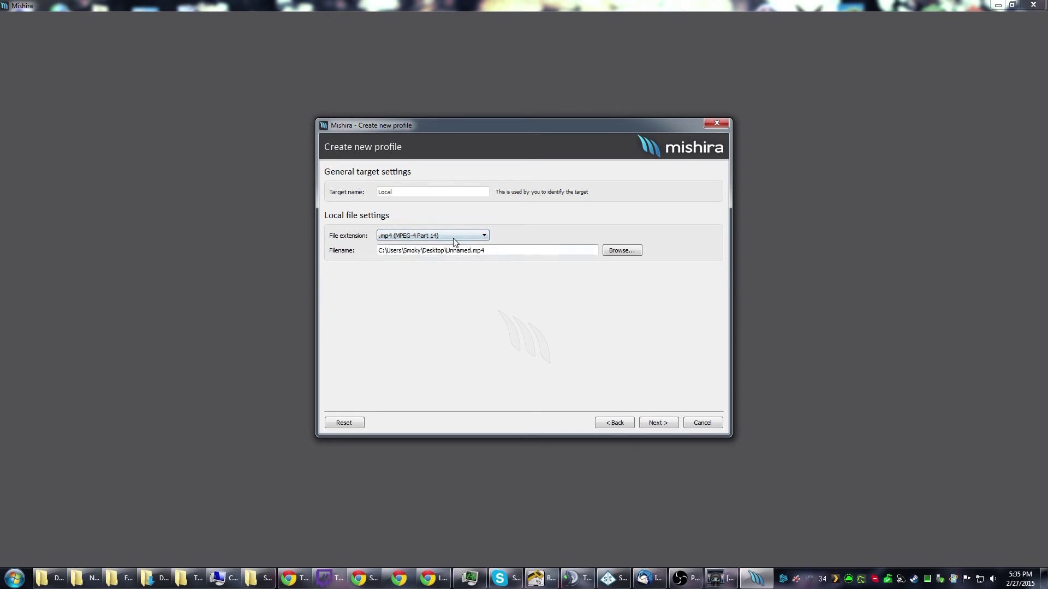
click(453, 238)
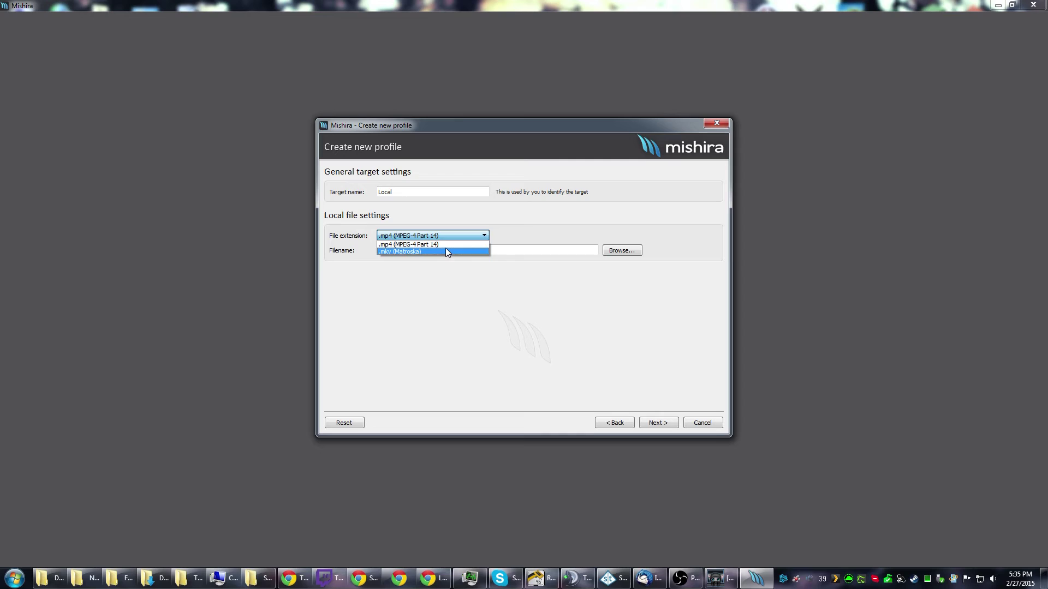
click(431, 245)
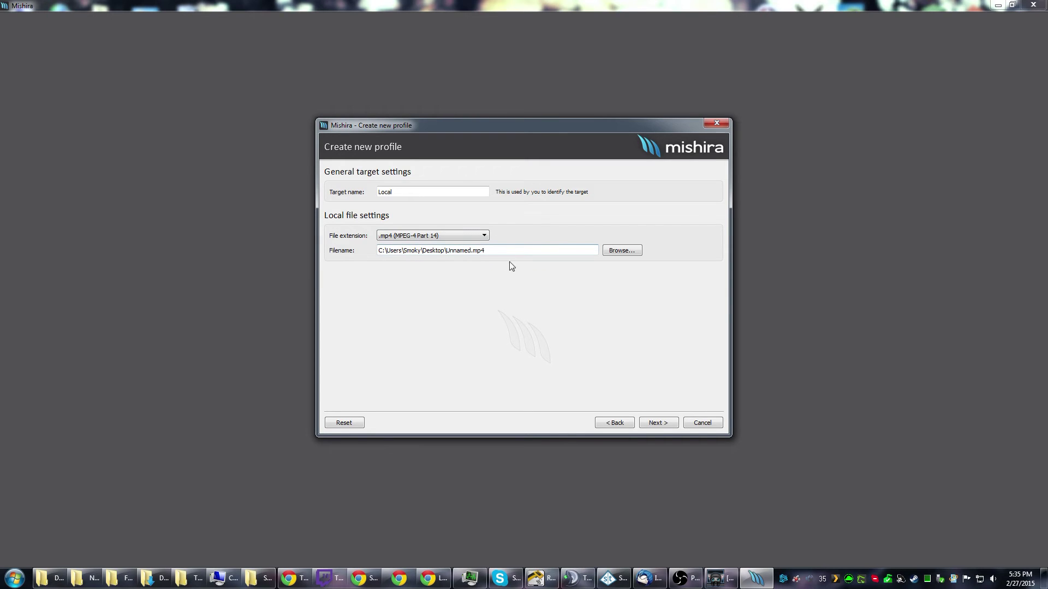
click(676, 426)
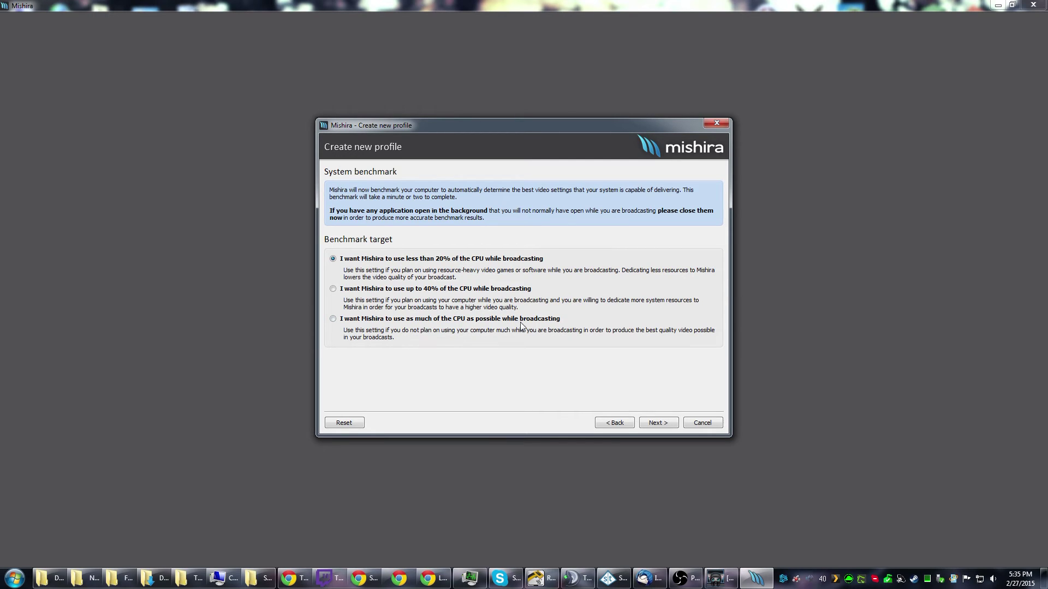
Run the system benchmark for up to 40% CPU use and choose the recommended 1080p, 30 fps, 15,600 Kb/s video setting
click(345, 289)
click(657, 423)
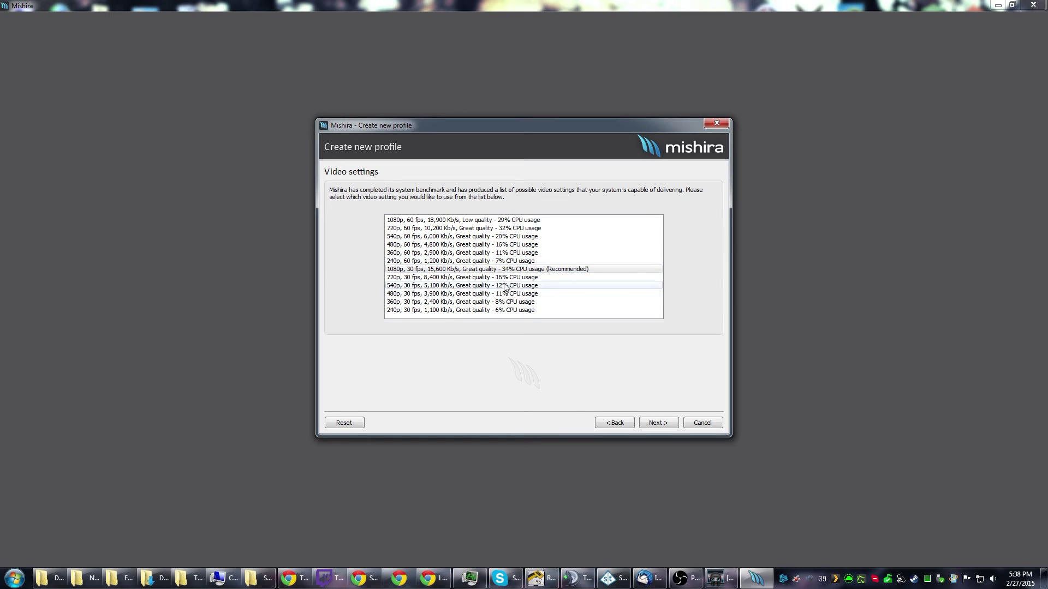
mouse_move(928, 583)
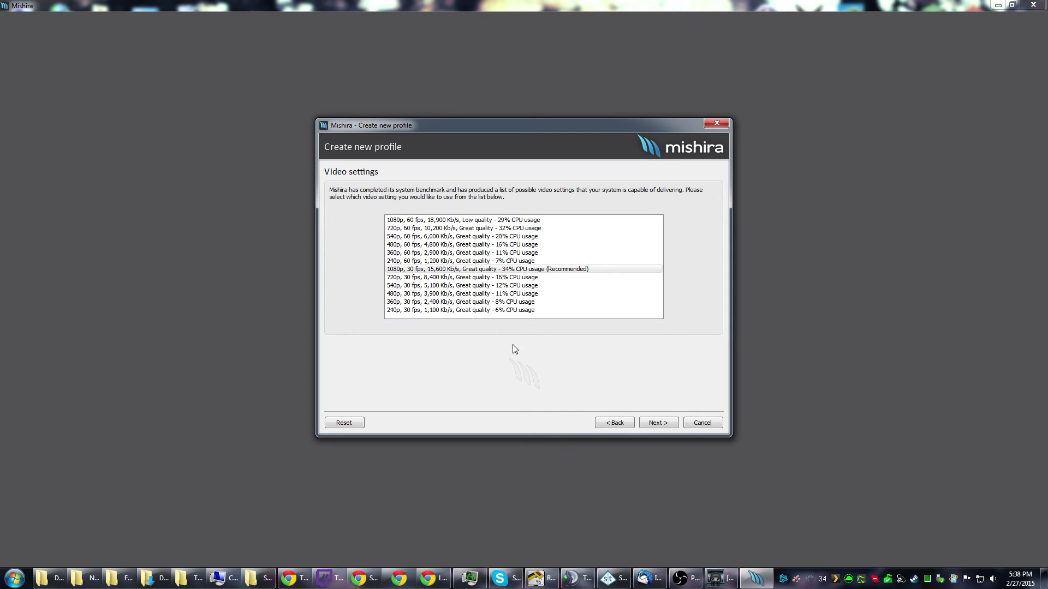
click(569, 271)
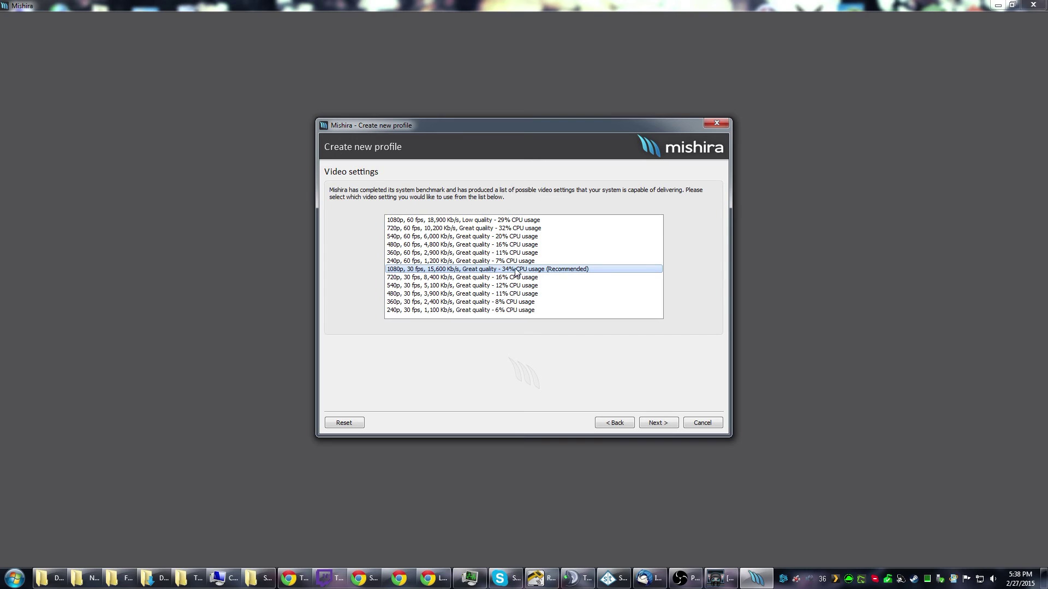
click(659, 424)
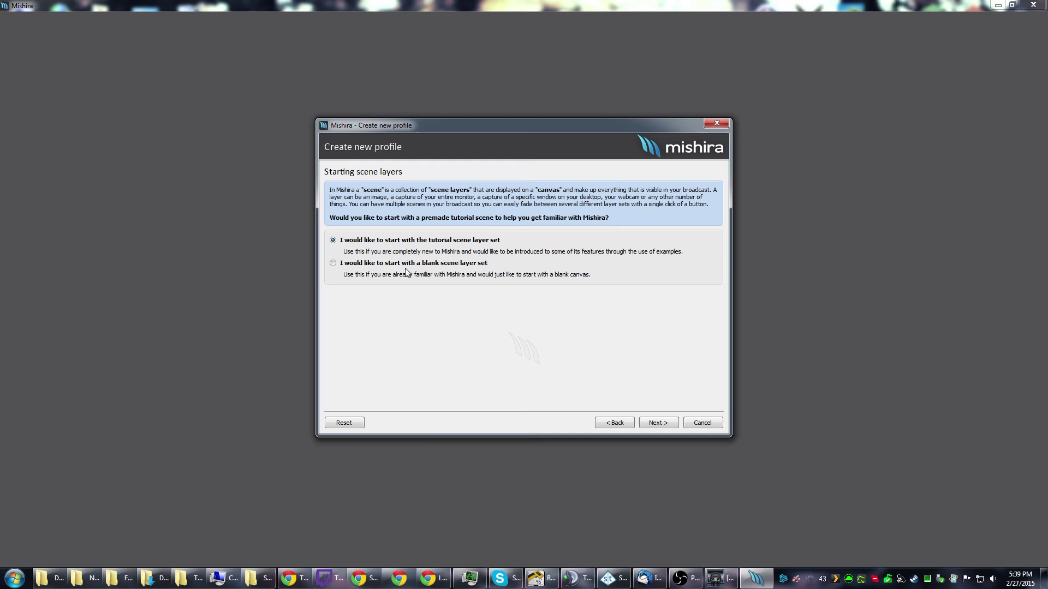
Keep the tutorial scene layer set as the starting layers and finish creating the profile
click(664, 424)
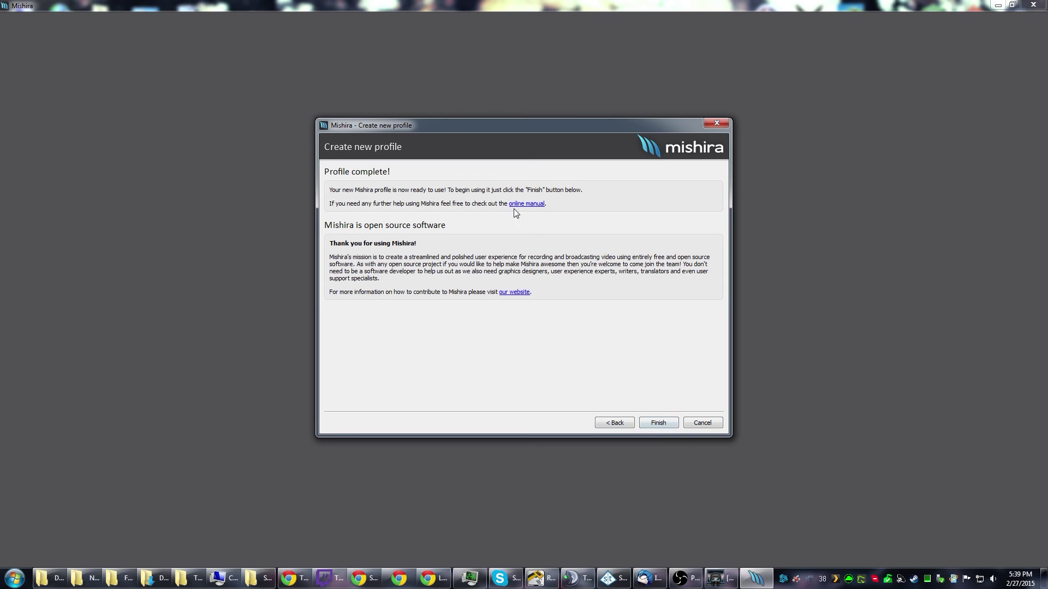
click(658, 423)
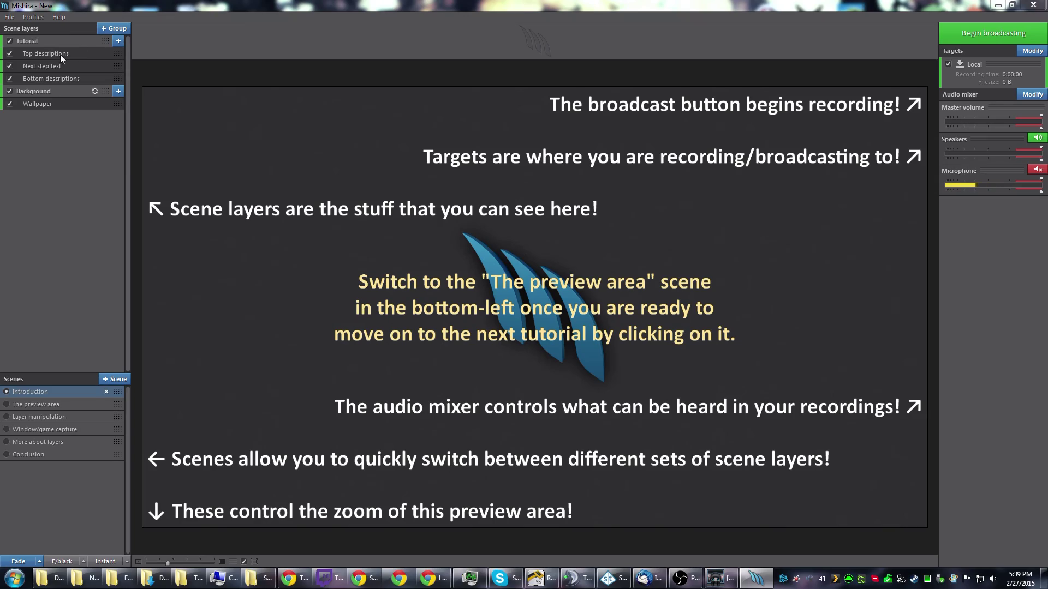
Go through the tutorial scenes in order, from The preview area to Conclusion, to view their instructions
click(34, 405)
click(34, 417)
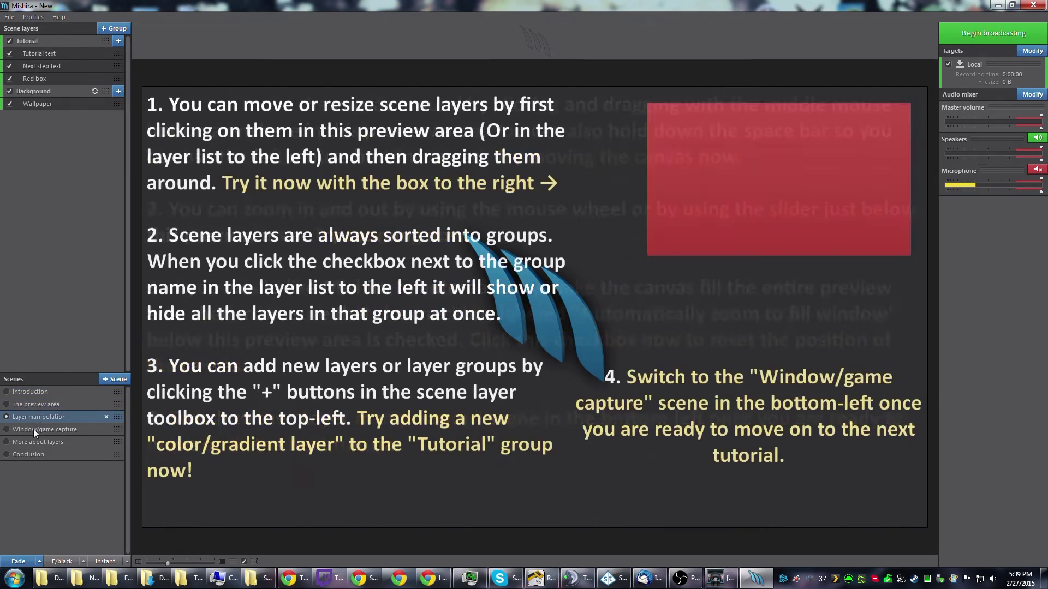
click(34, 429)
click(38, 442)
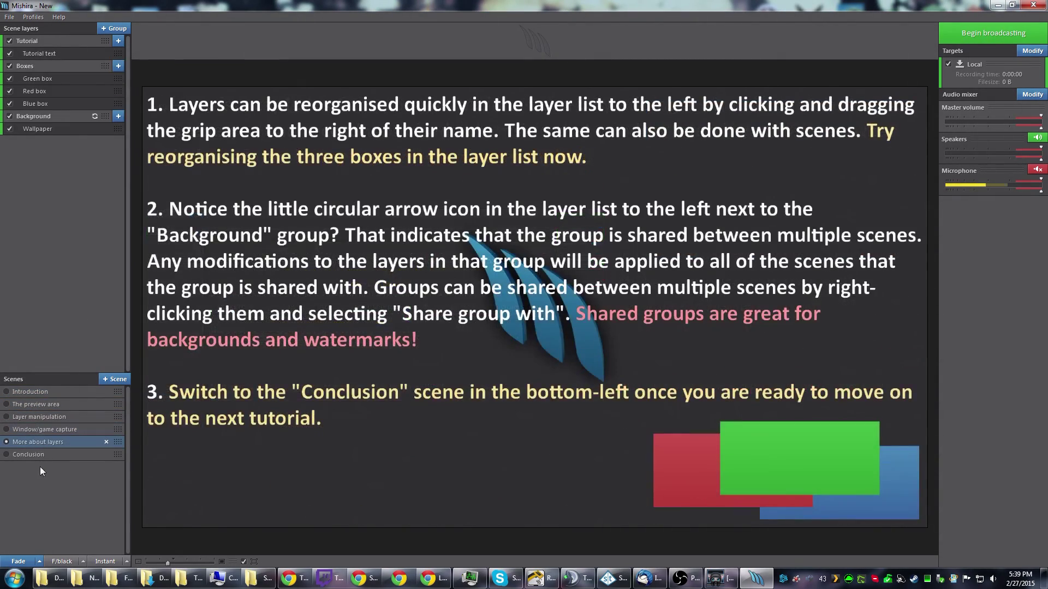
click(38, 457)
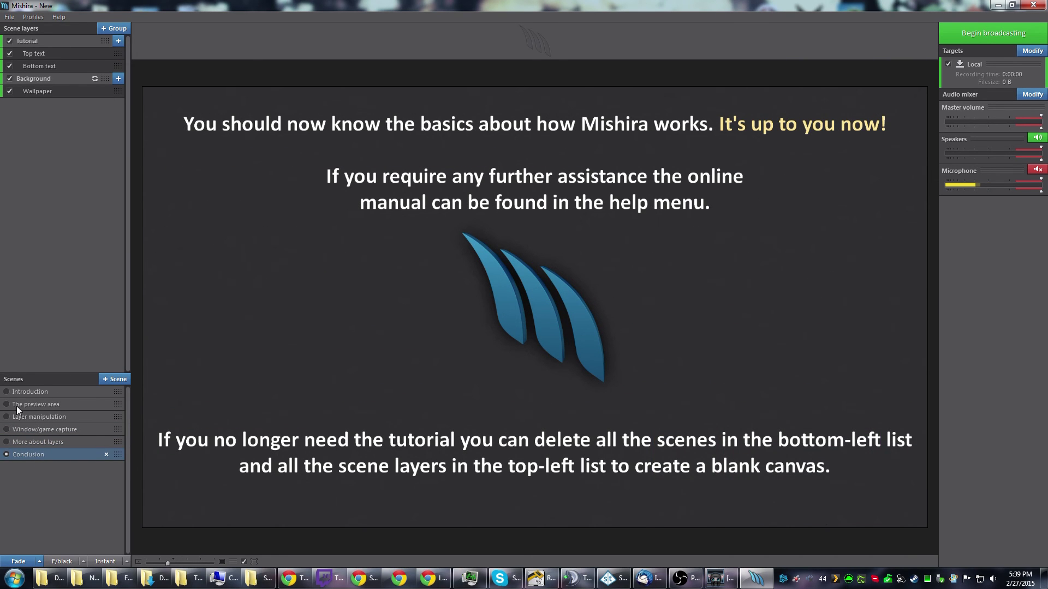
Review the Local target's video settings, including its average bitrate, and leave the target editor without making changes
click(1033, 51)
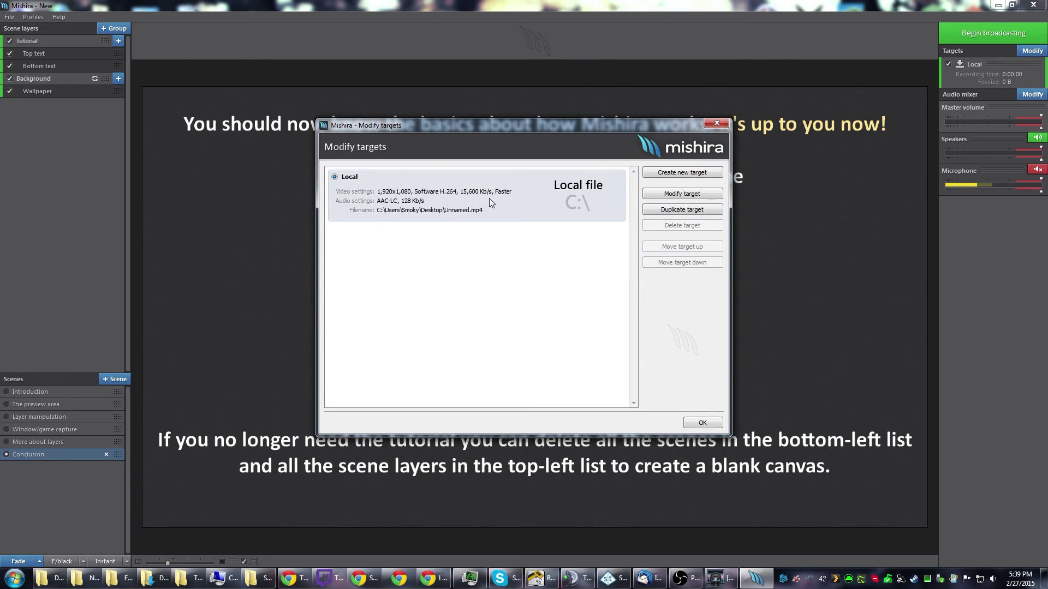
click(682, 194)
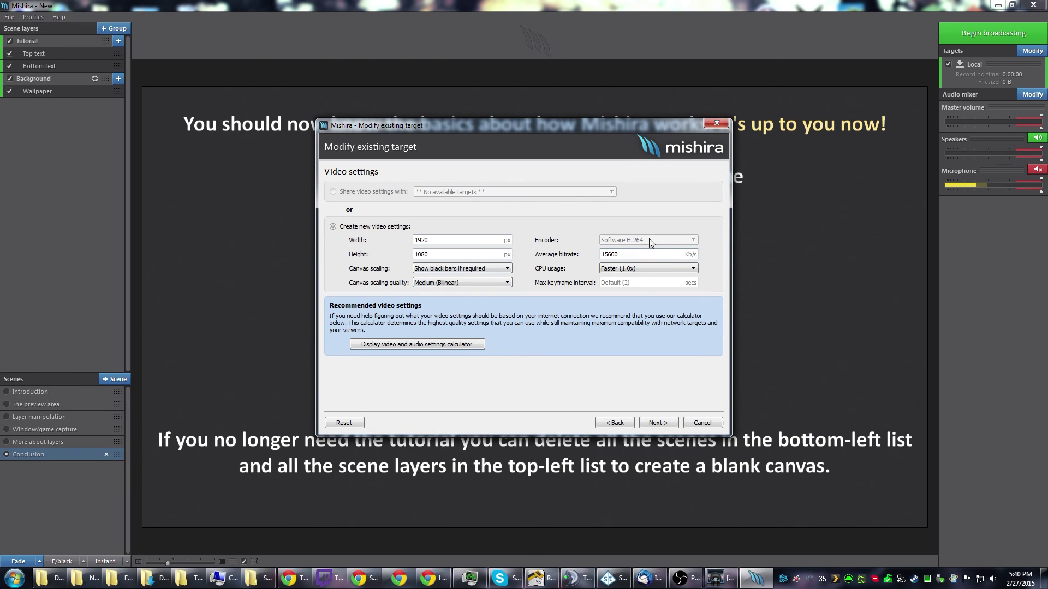
double_click(628, 255)
click(712, 423)
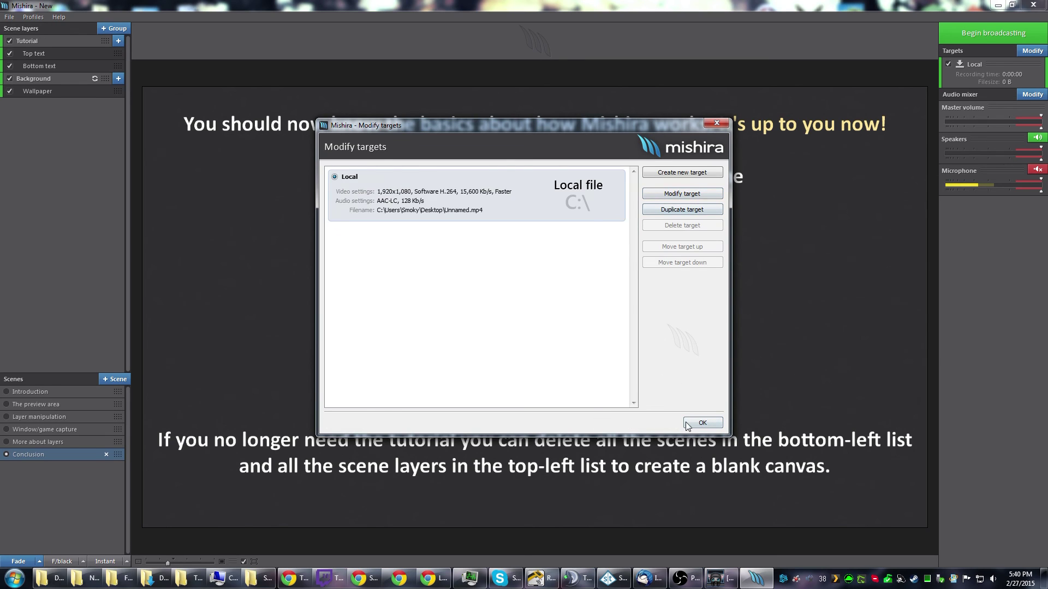
click(700, 424)
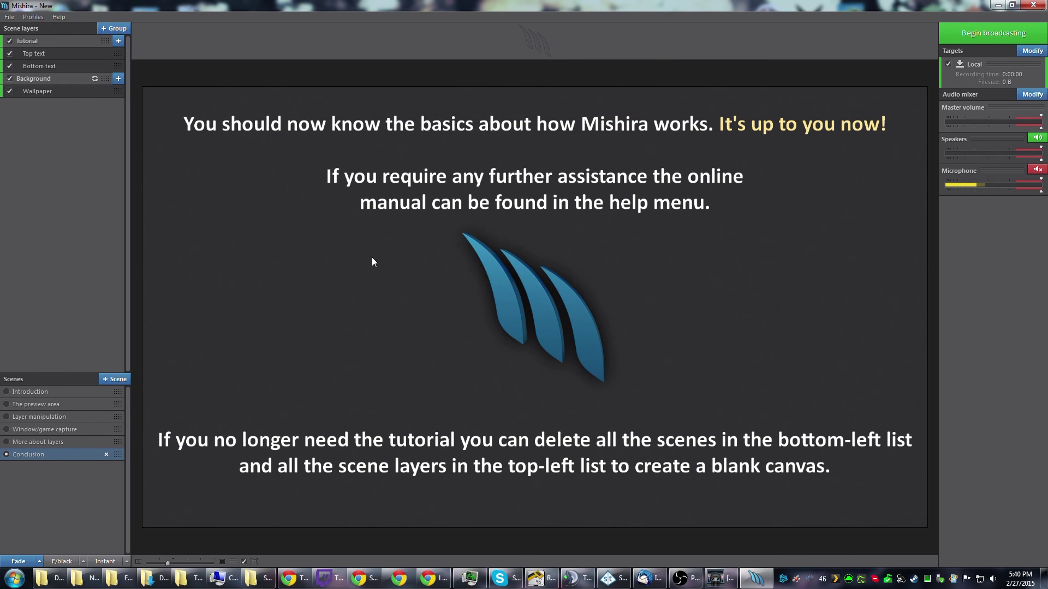